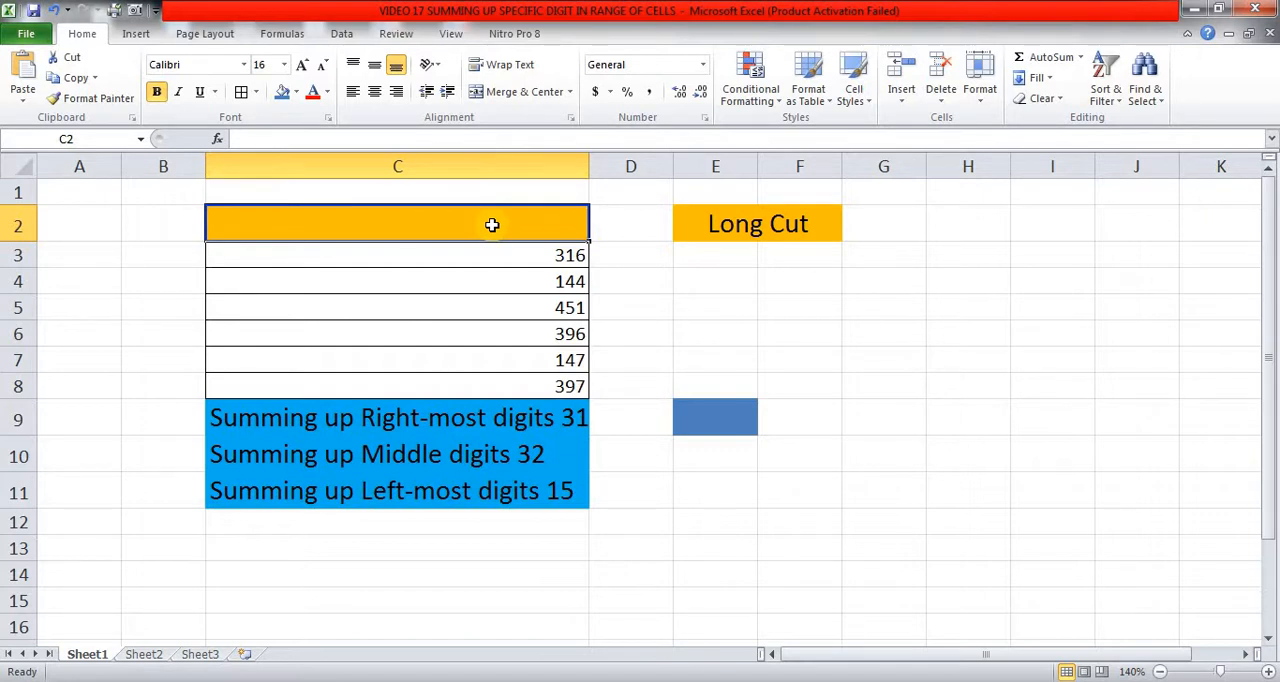
Examine the three-digit numbers in C3:C8 and the formula behind the right-most digits total in C9.
click(713, 261)
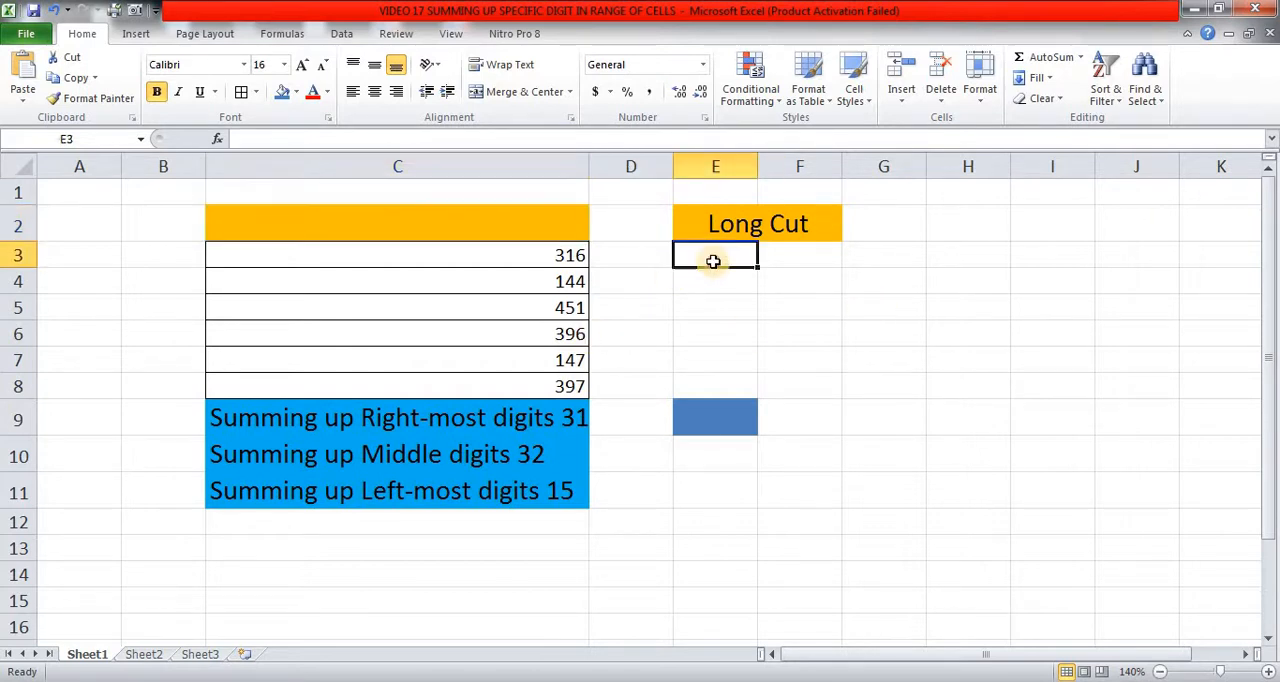
click(543, 259)
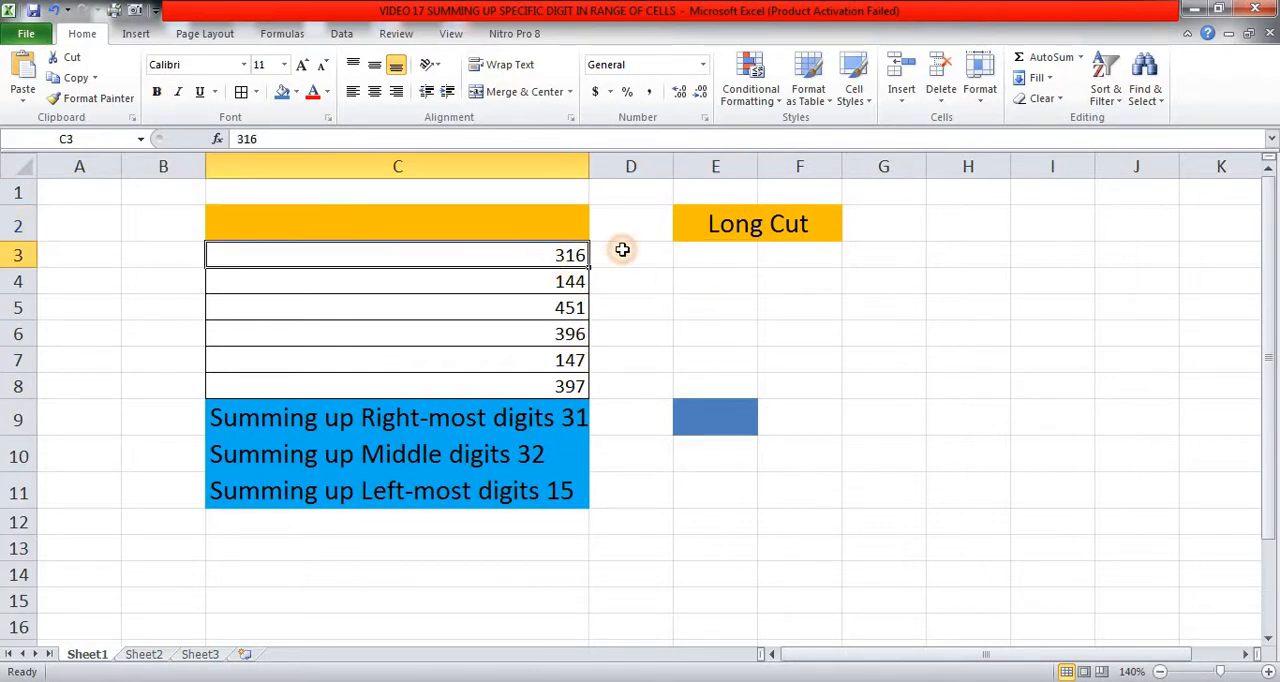
click(705, 249)
click(551, 249)
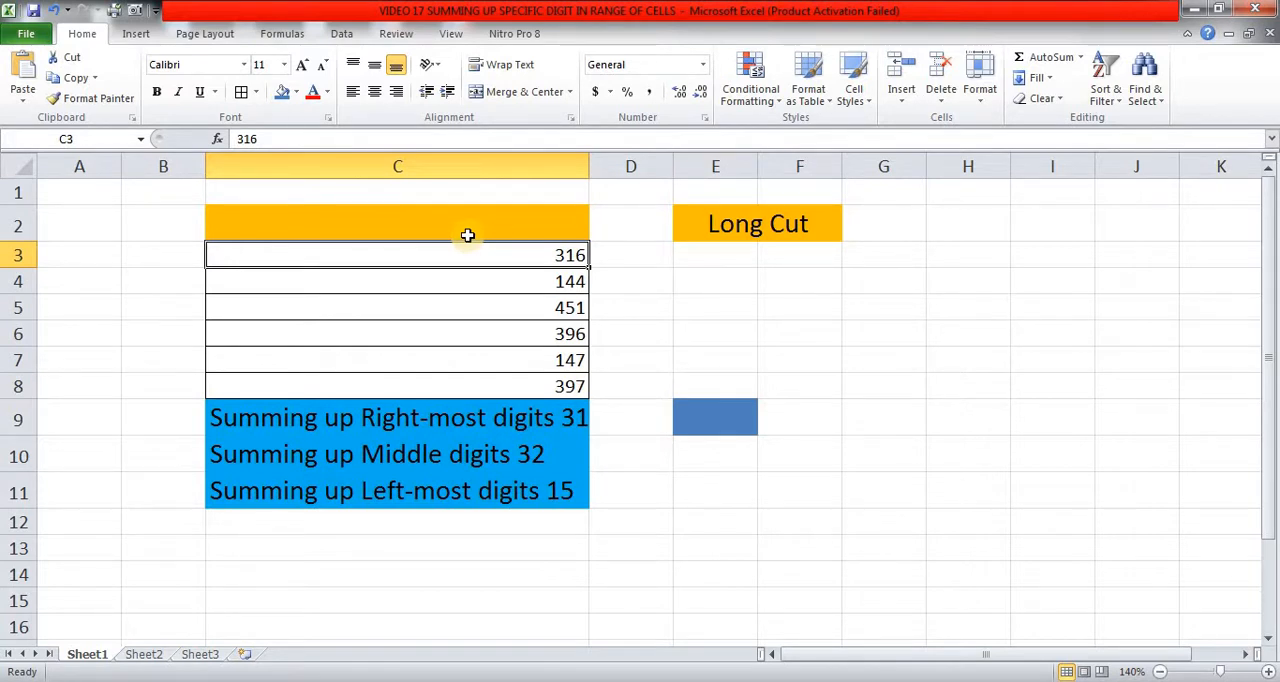
key(Down)
key(Down)
key(Down)
key(Down)
key(Down)
key(Up)
key(Up)
key(Up)
key(Up)
key(Up)
key(Down)
key(Down)
key(Down)
key(Down)
key(Down)
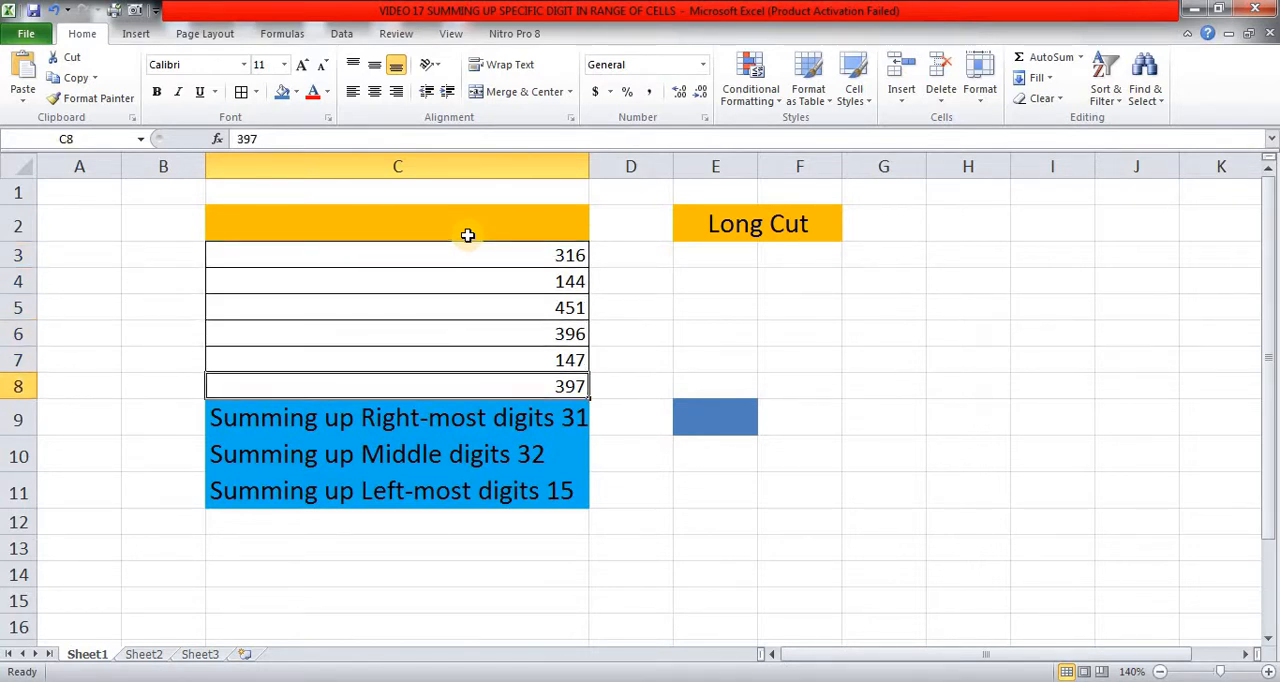
key(Up)
key(Up)
key(Up)
key(Up)
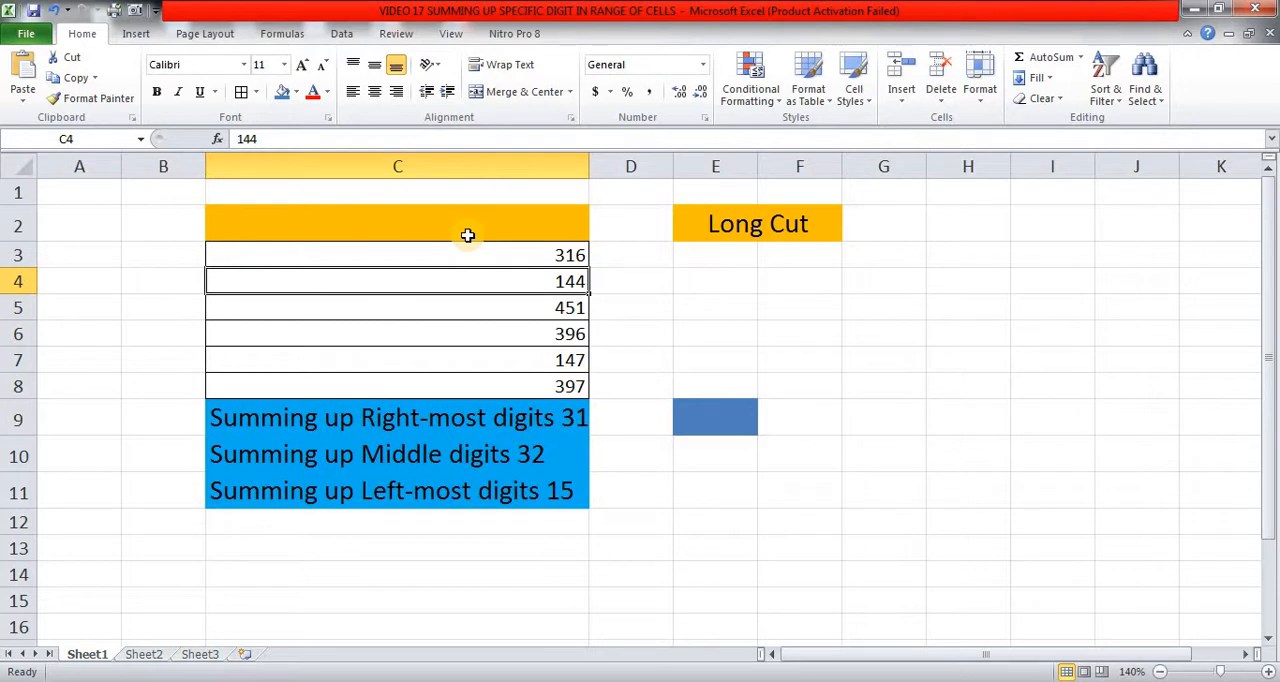
key(Down)
key(Down)
key(Down)
key(Down)
key(Down)
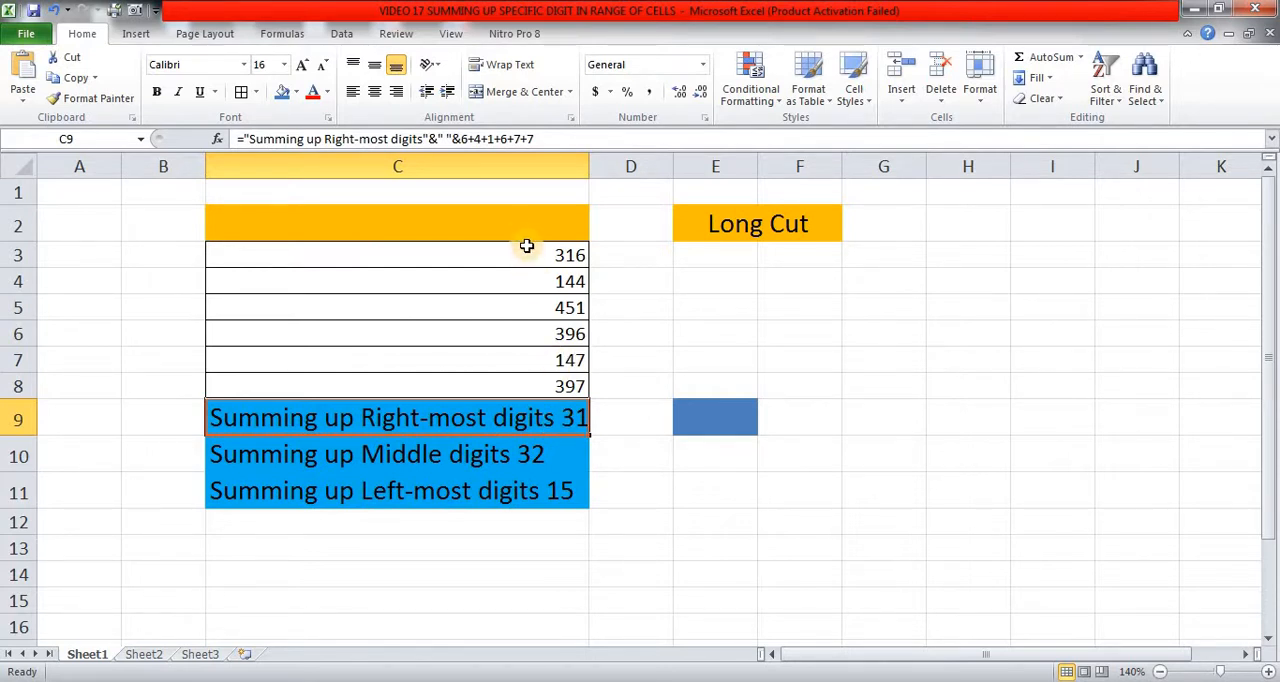
Enter the formula =RIGHT(C3,1) in E3 to extract the right-most digit of C3.
click(709, 255)
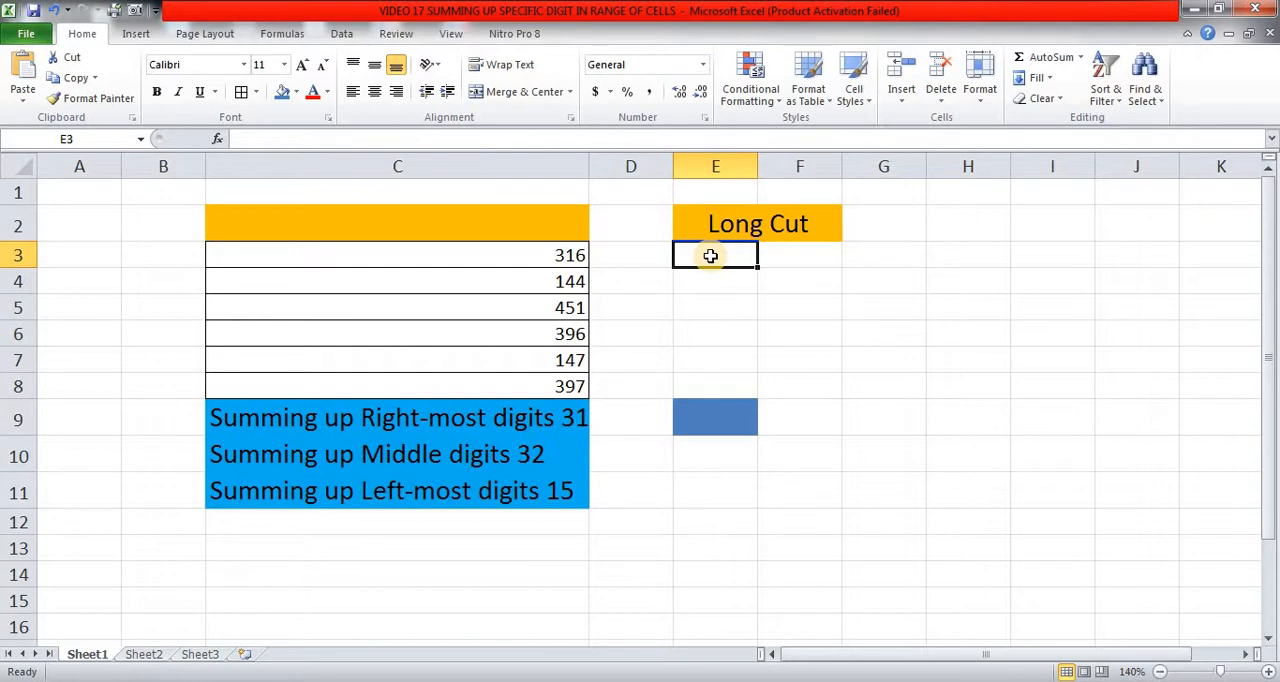
text(=r)
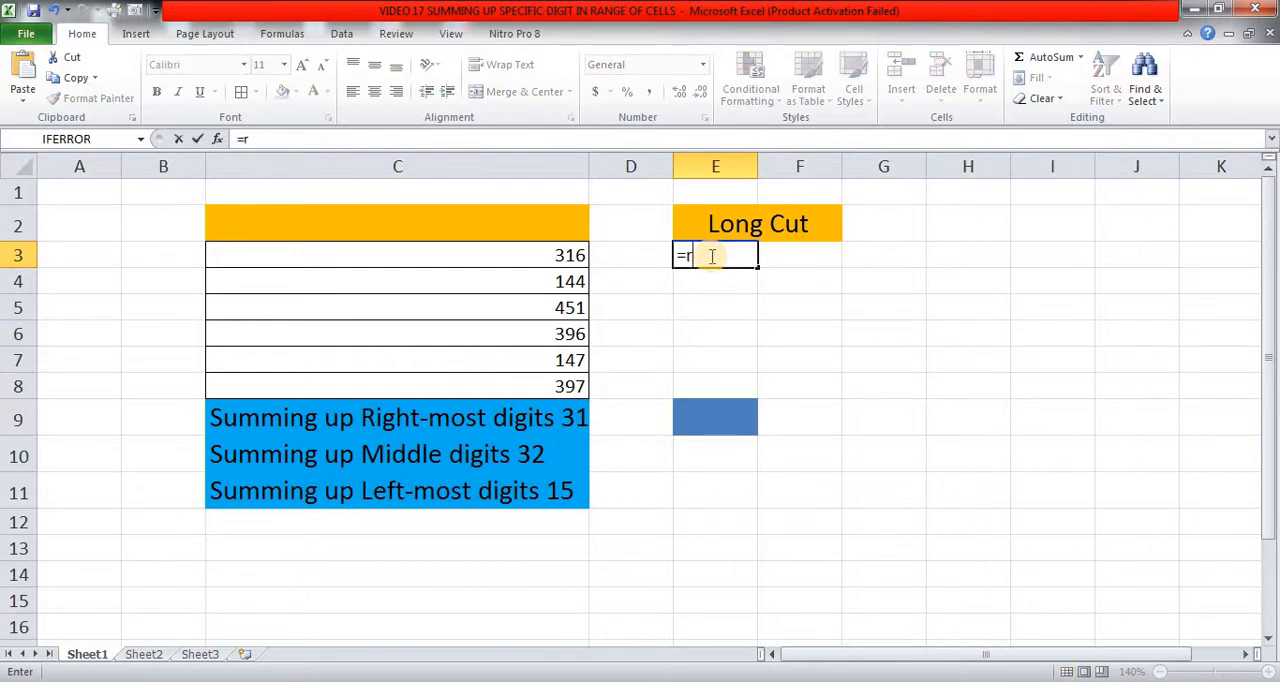
text(ight)
key(Tab)
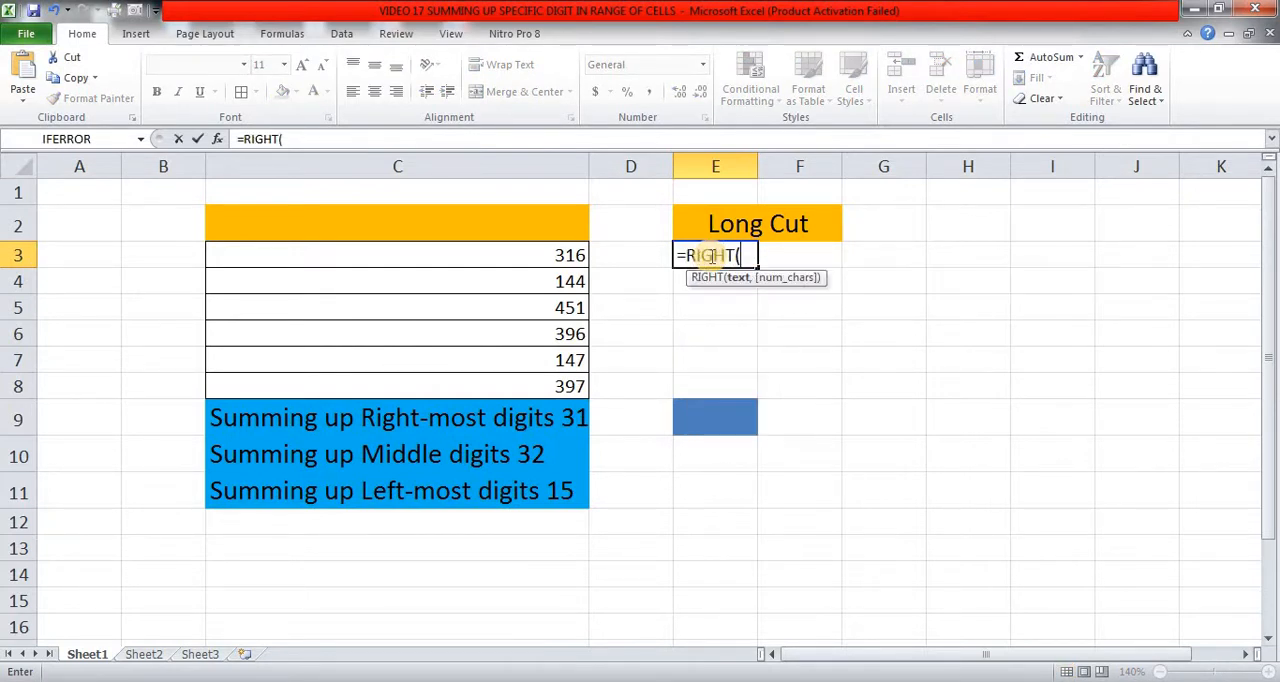
key(Left)
key(Left)
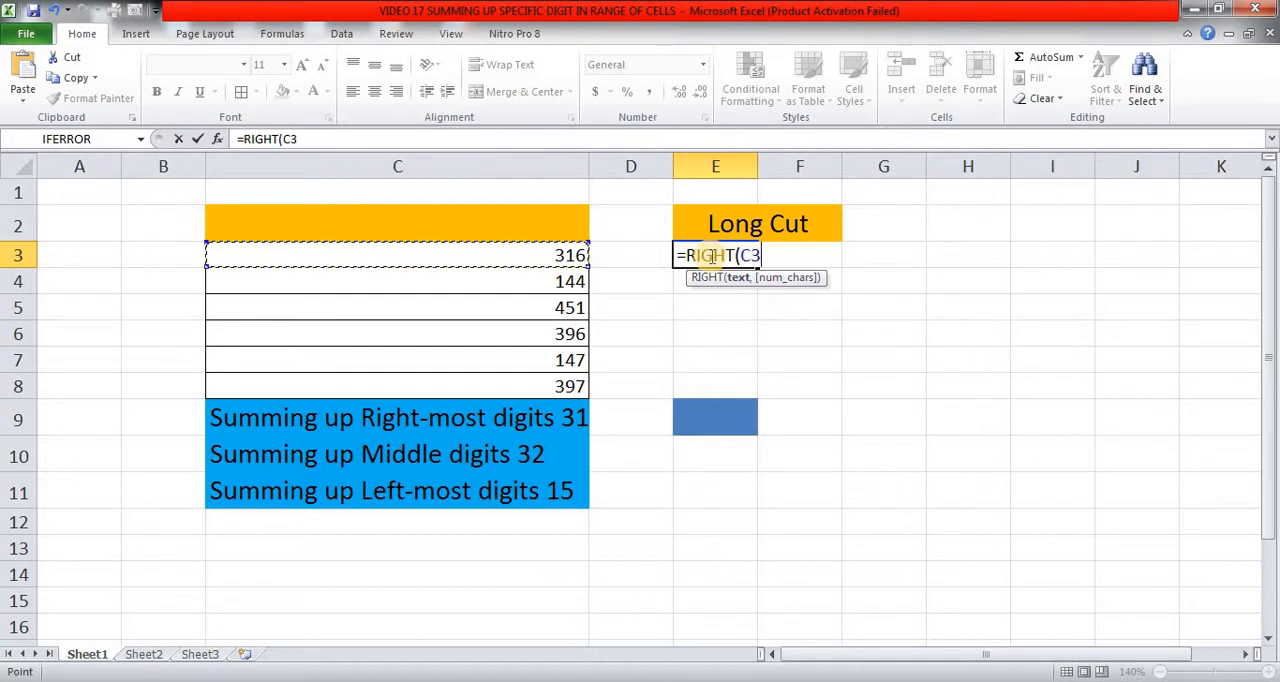
text(,1))
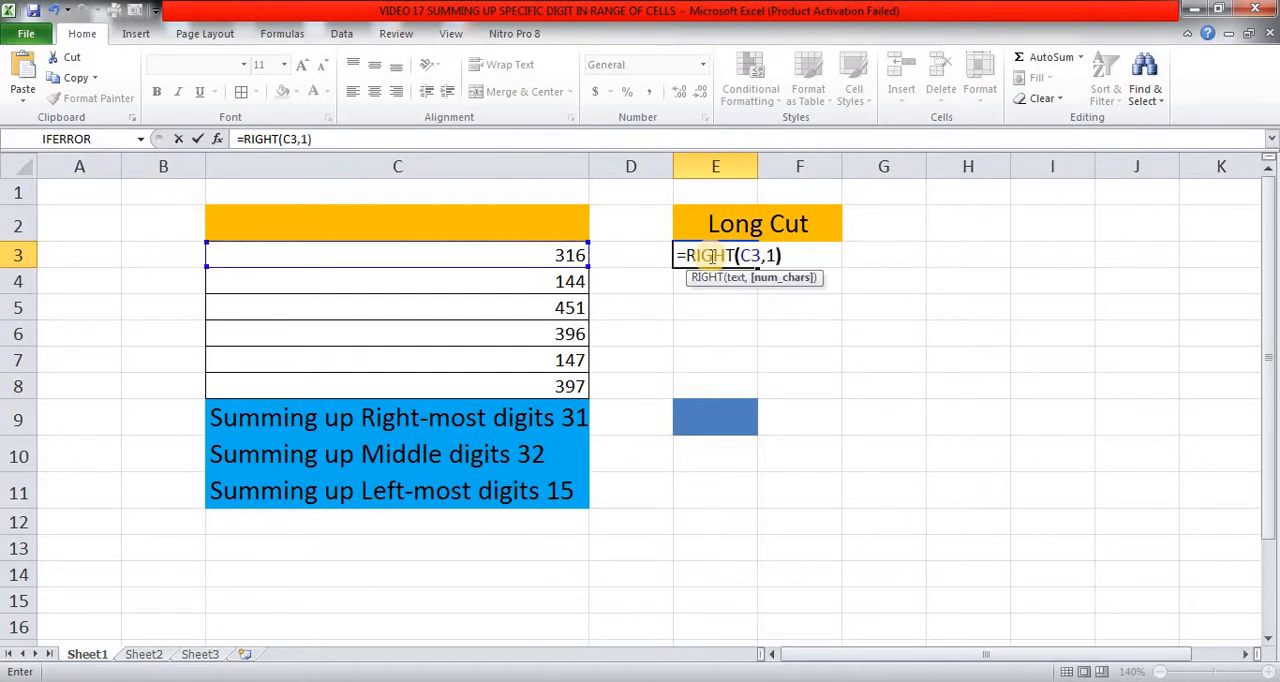
key(ctrl+Return)
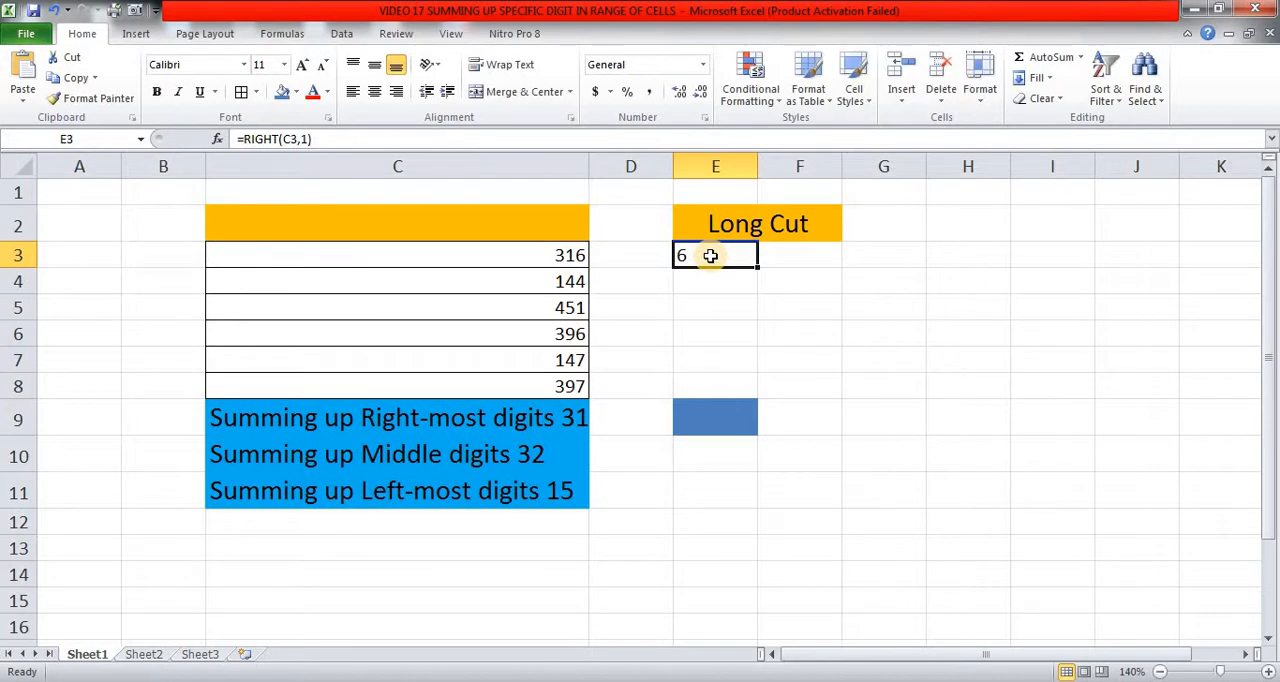
Copy the RIGHT formula from E3 down to E4:E8.
key(ctrl+c)
key(ctrl+shift+Down)
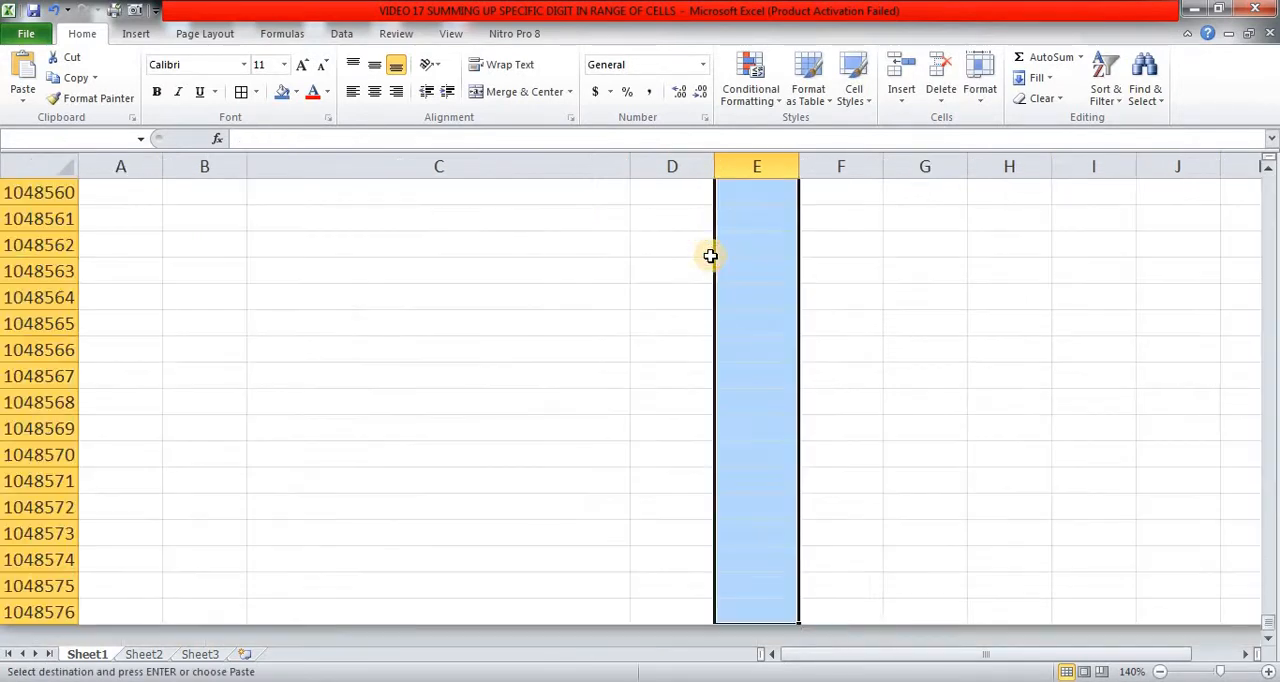
key(ctrl+shift+Up)
key(Up)
click(710, 256)
key(shift+Down)
key(shift+Down)
key(shift+Down)
key(shift+Down)
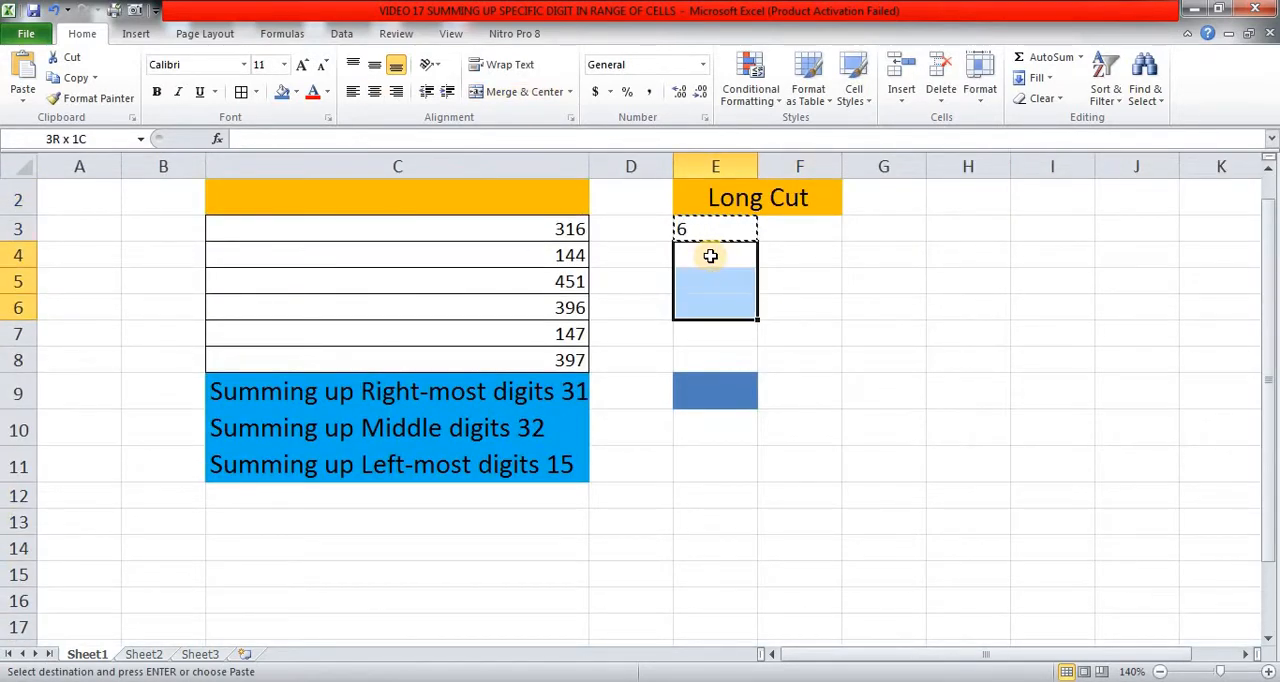
key(Return)
Total the extracted digits in E9 with the formula =SUM(E3:E8).
key(Up)
key(Down)
key(Down)
key(Down)
key(Down)
key(Down)
key(Down)
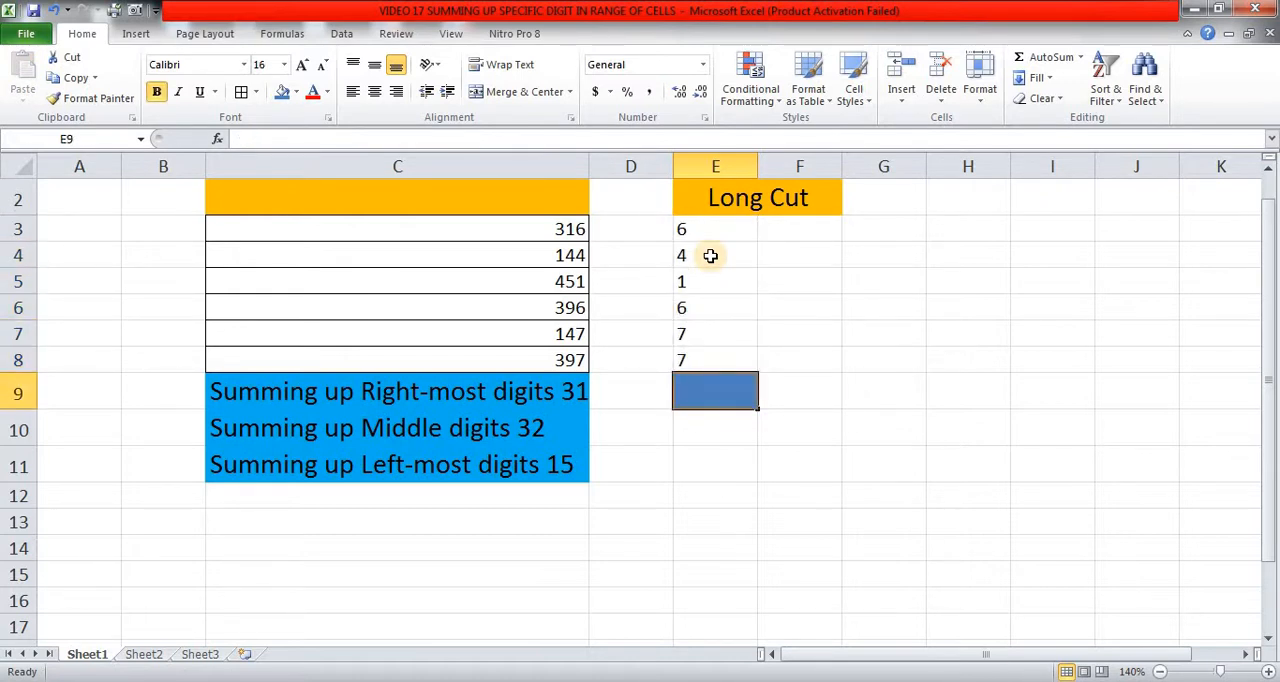
key(alt+equal)
key(Up)
key(shift+Up)
key(shift+Up)
key(shift+Up)
key(shift+Up)
key(shift+Up)
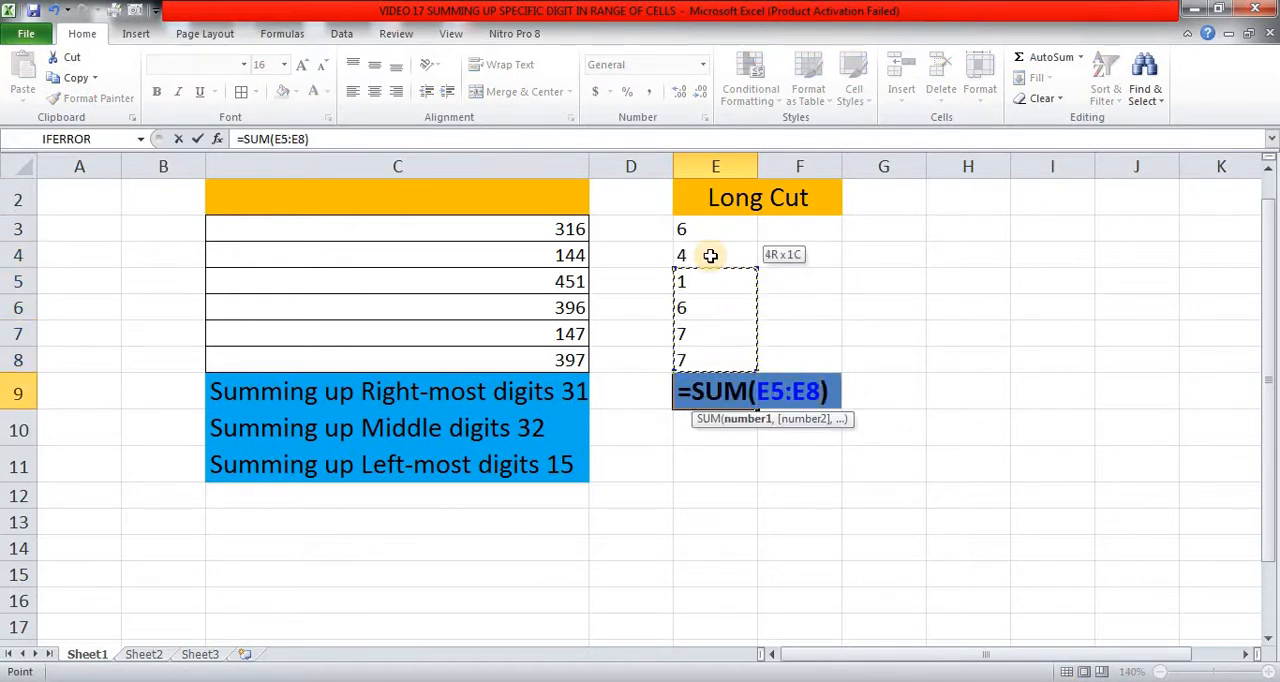
key(Return)
key(Up)
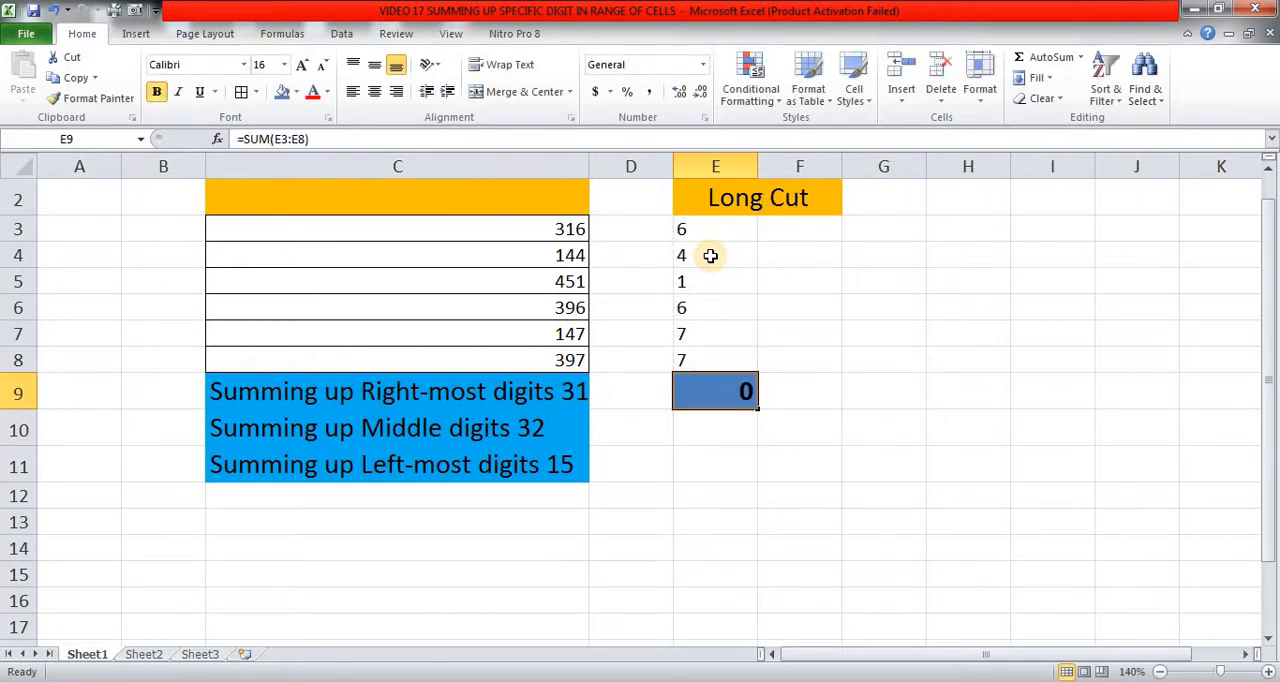
Multiply the E3 formula by 1 so it reads =RIGHT(C3,1)*1.
key(Up)
key(Up)
key(Up)
key(Up)
key(Up)
key(Up)
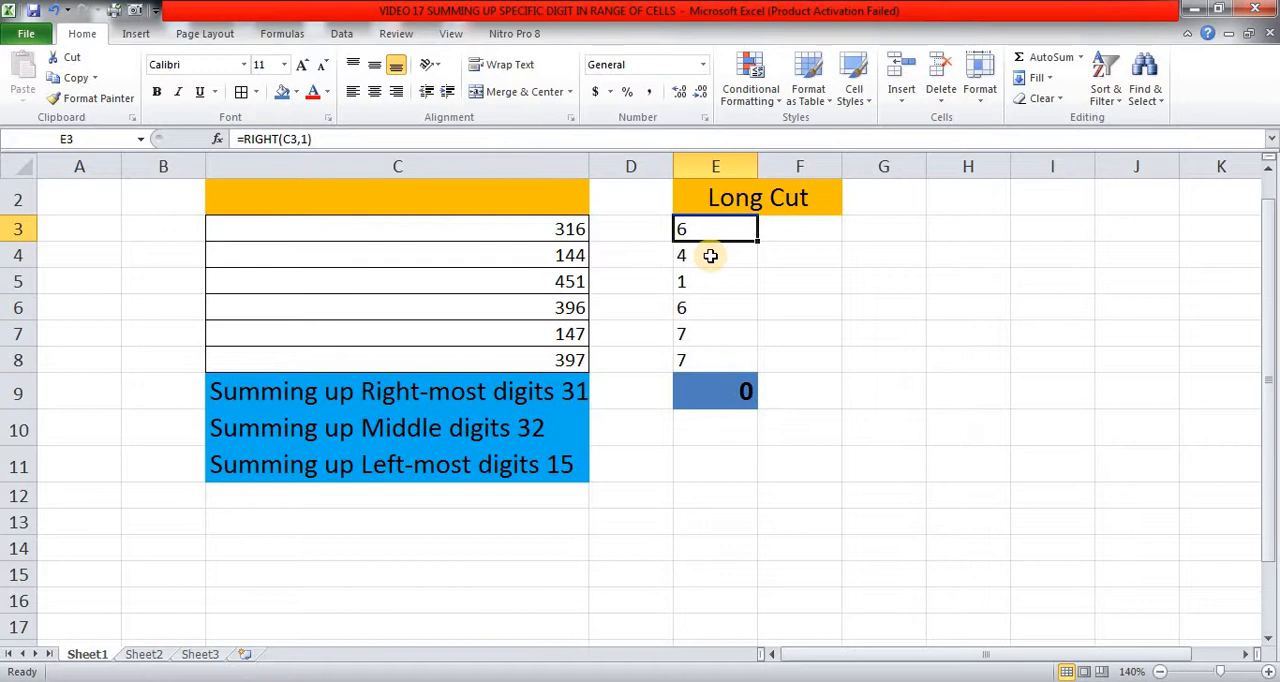
key(F2)
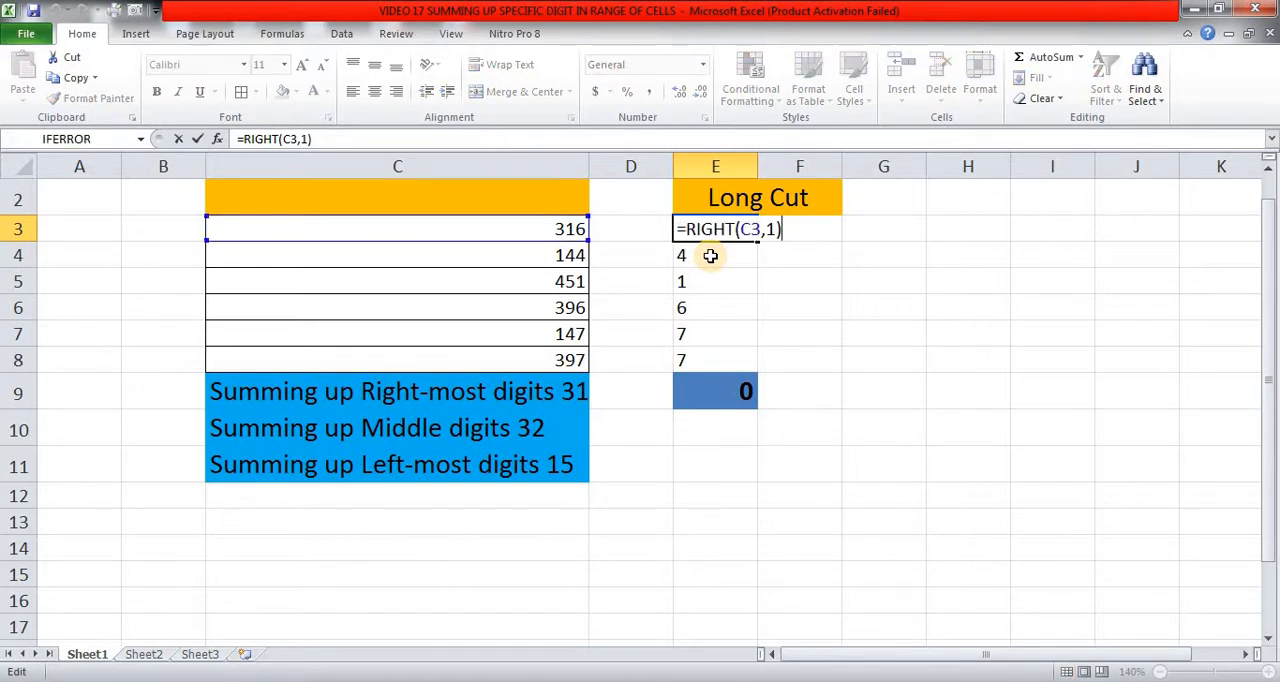
text(*1)
key(Return)
key(Up)
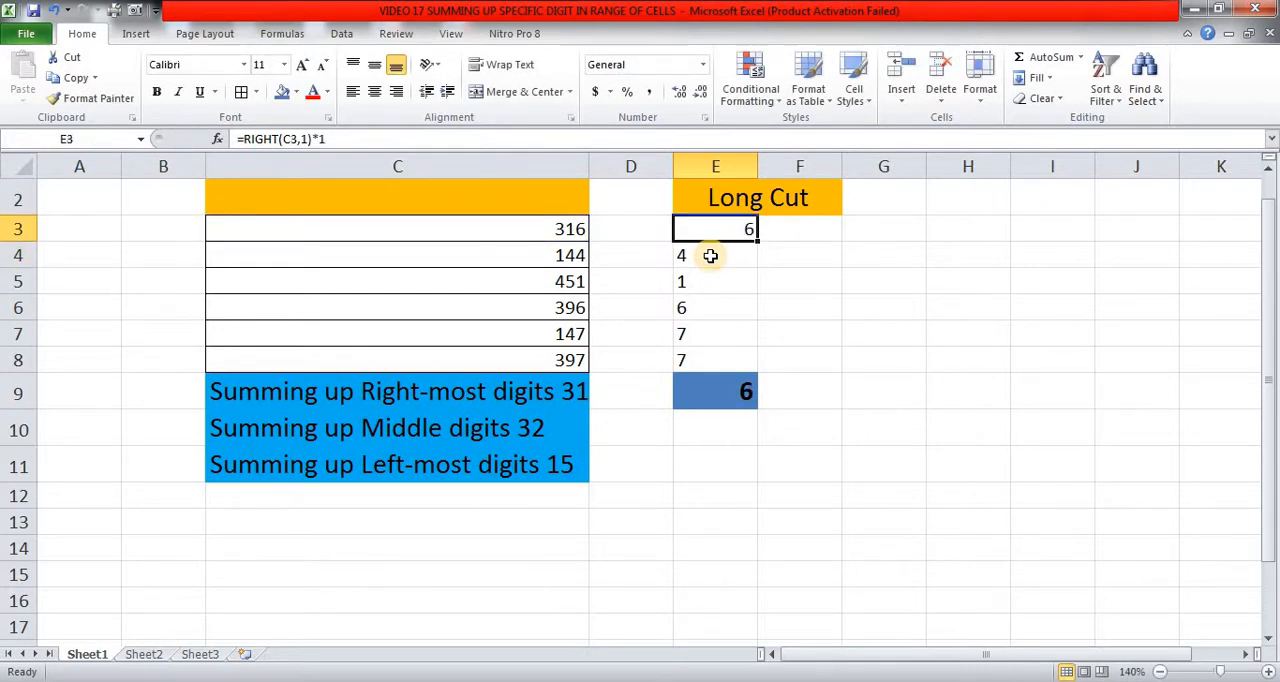
Copy the multiplied formula from E3 down to E4:E8.
key(ctrl+c)
key(Down)
key(shift+Down)
key(shift+Down)
key(shift+Down)
key(shift+Down)
key(Return)
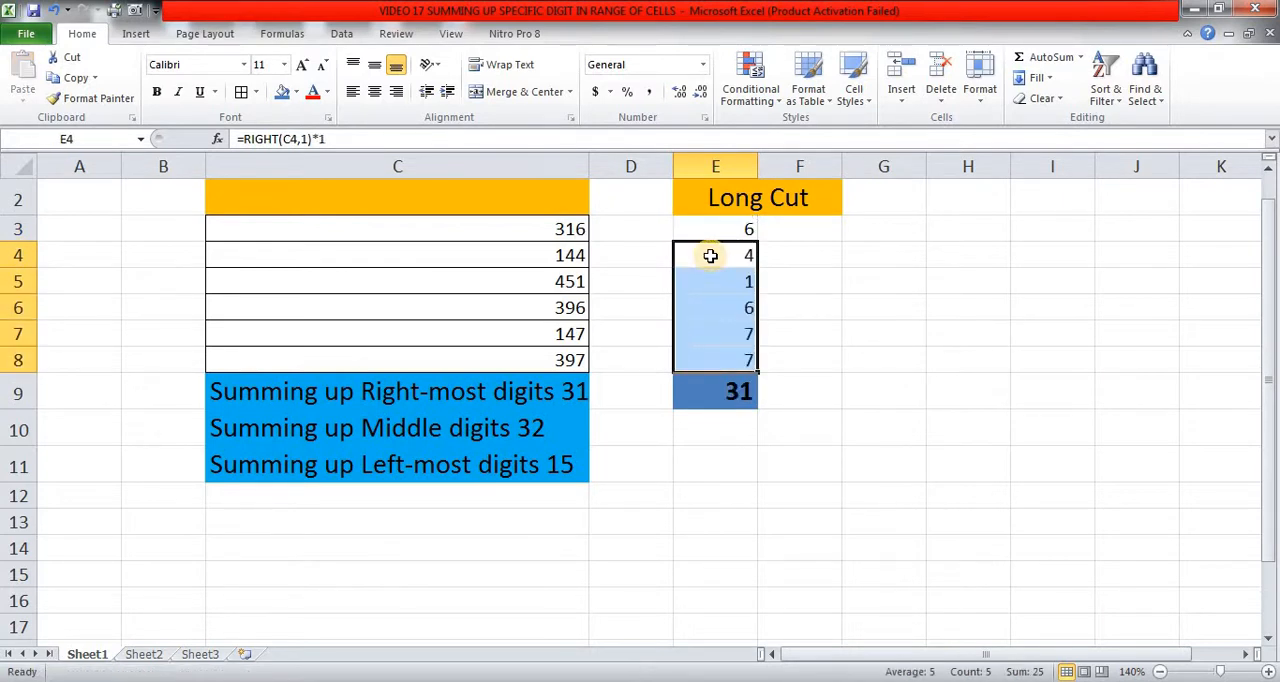
Replace the *1 in the E3 formula with +0 so it reads =RIGHT(C3,1)+0.
key(Up)
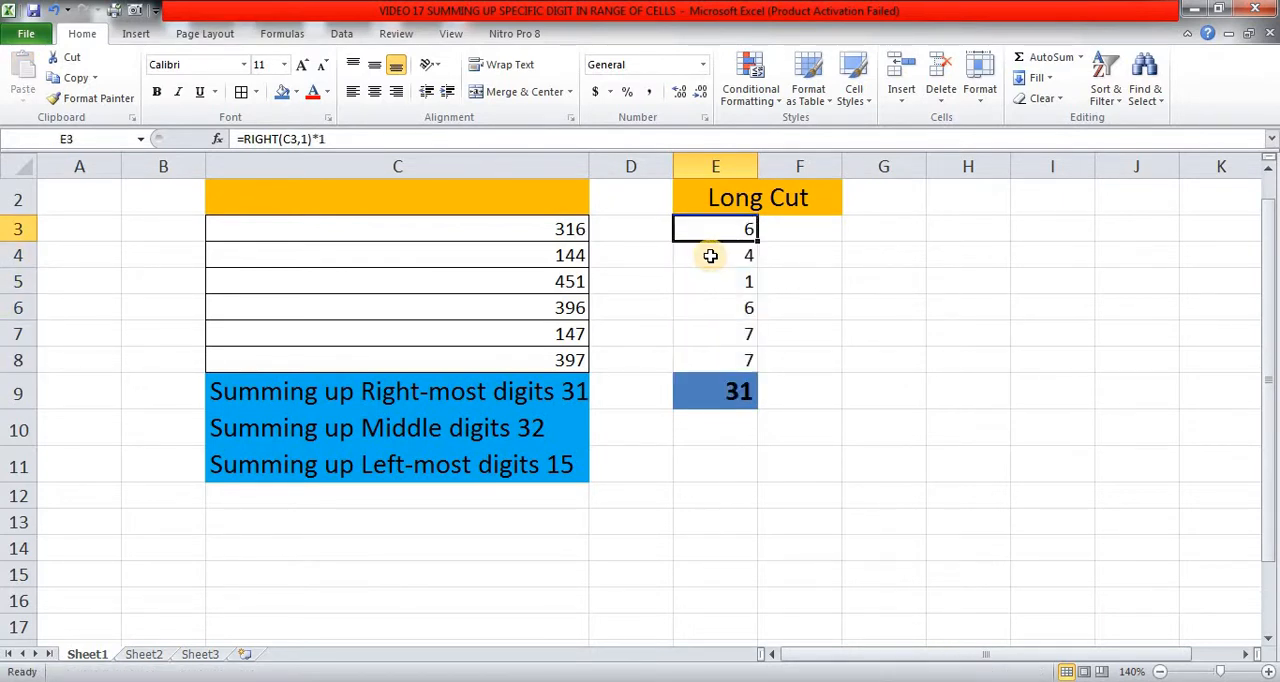
key(shift+Down)
key(shift+Down)
key(shift+Down)
key(shift+Down)
key(shift+Down)
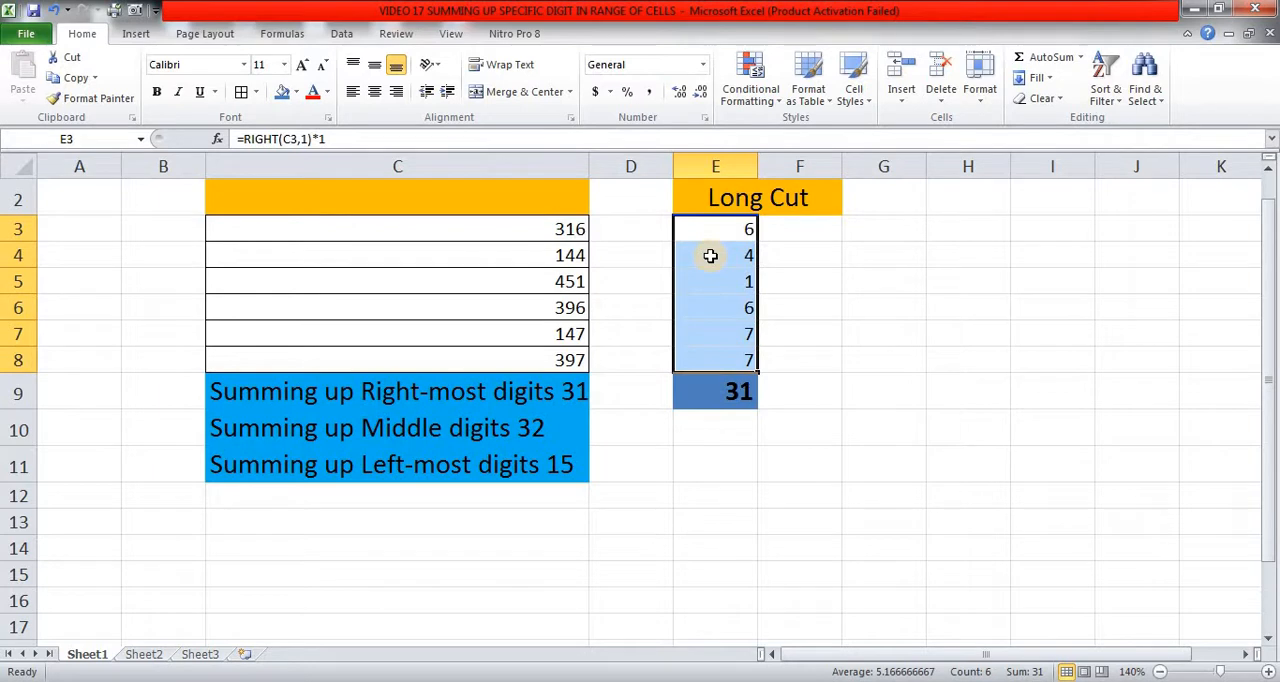
key(F2)
key(End)
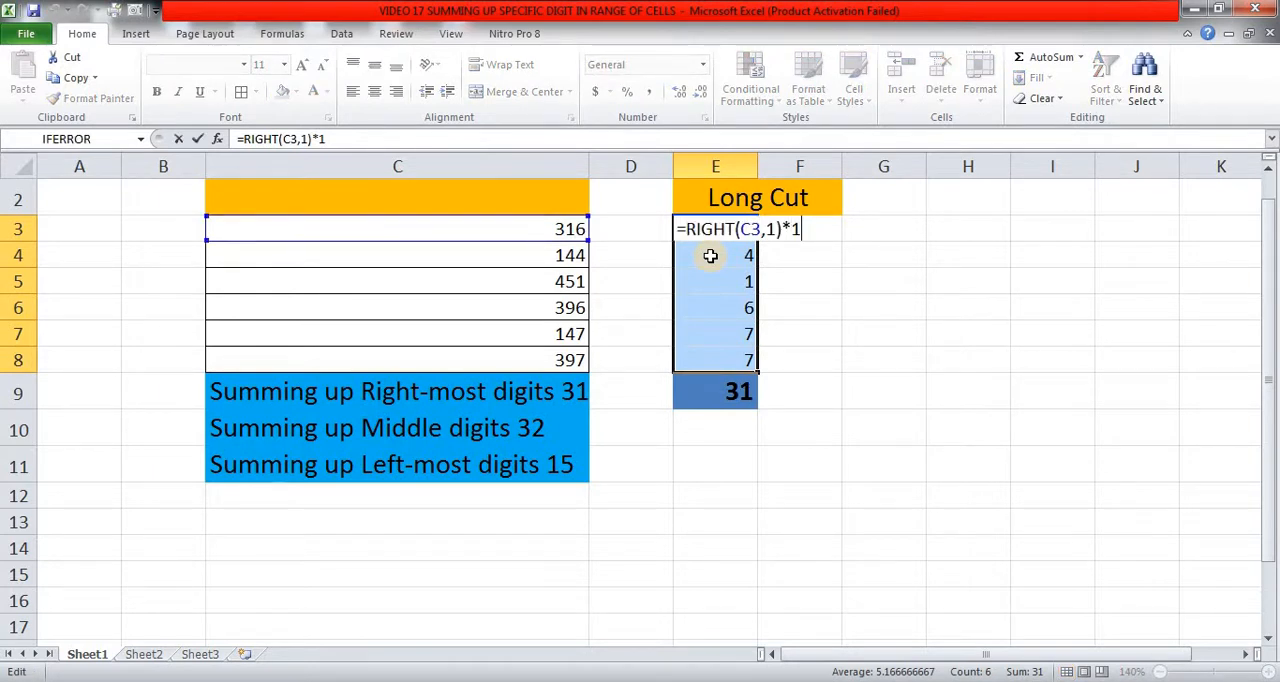
key(shift+Left)
key(shift+Left)
text(+0)
key(Return)
key(Up)
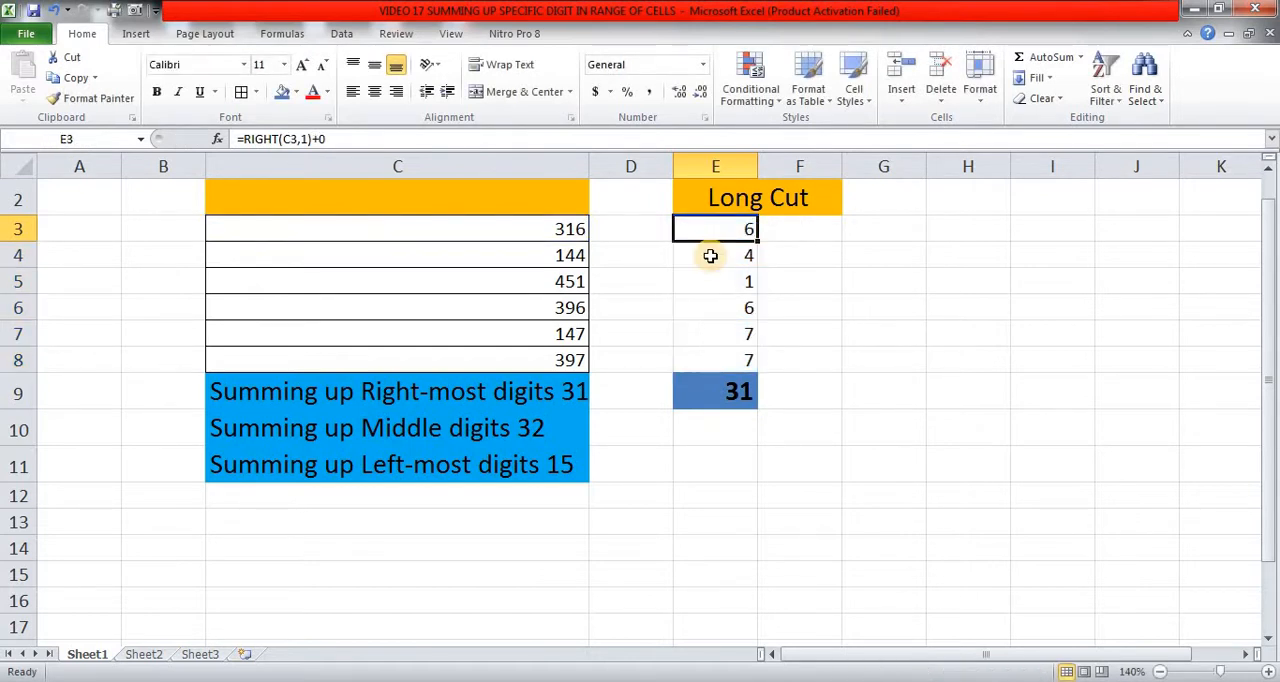
Copy the +0 version of the formula from E3 down to E4:E8.
key(ctrl+c)
key(Down)
key(ctrl+shift+Down)
key(shift+Up)
key(shift+Up)
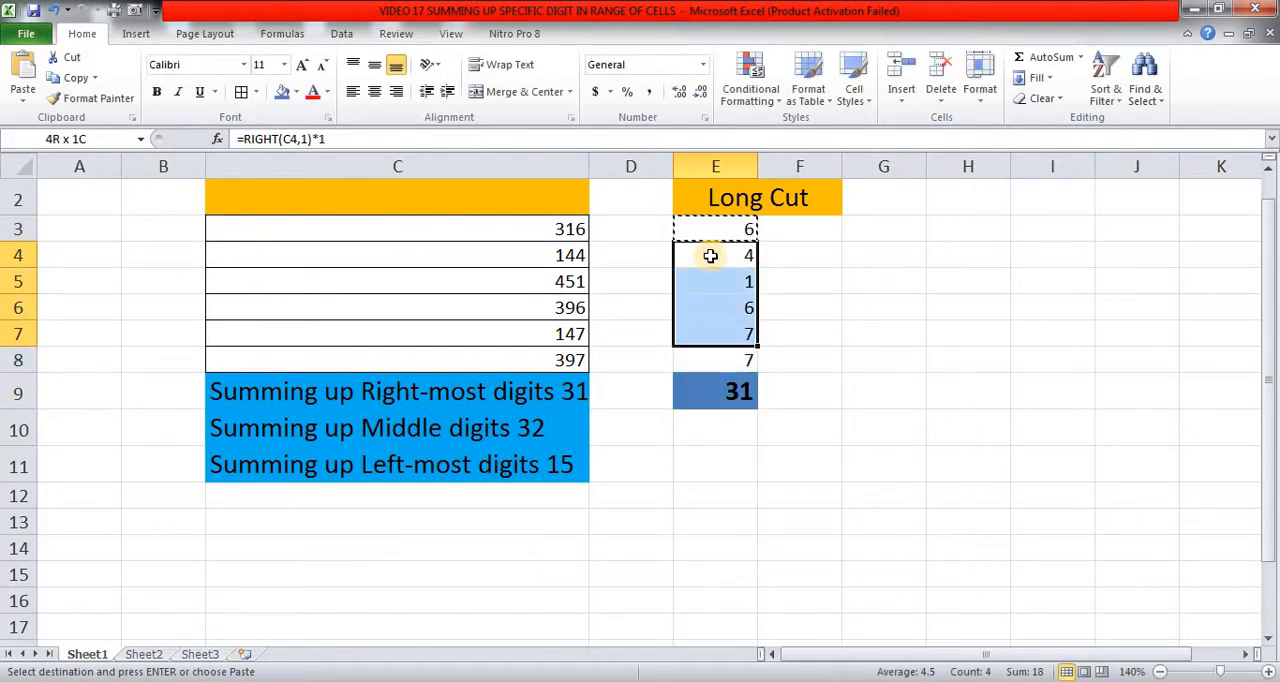
key(shift+Down)
key(Return)
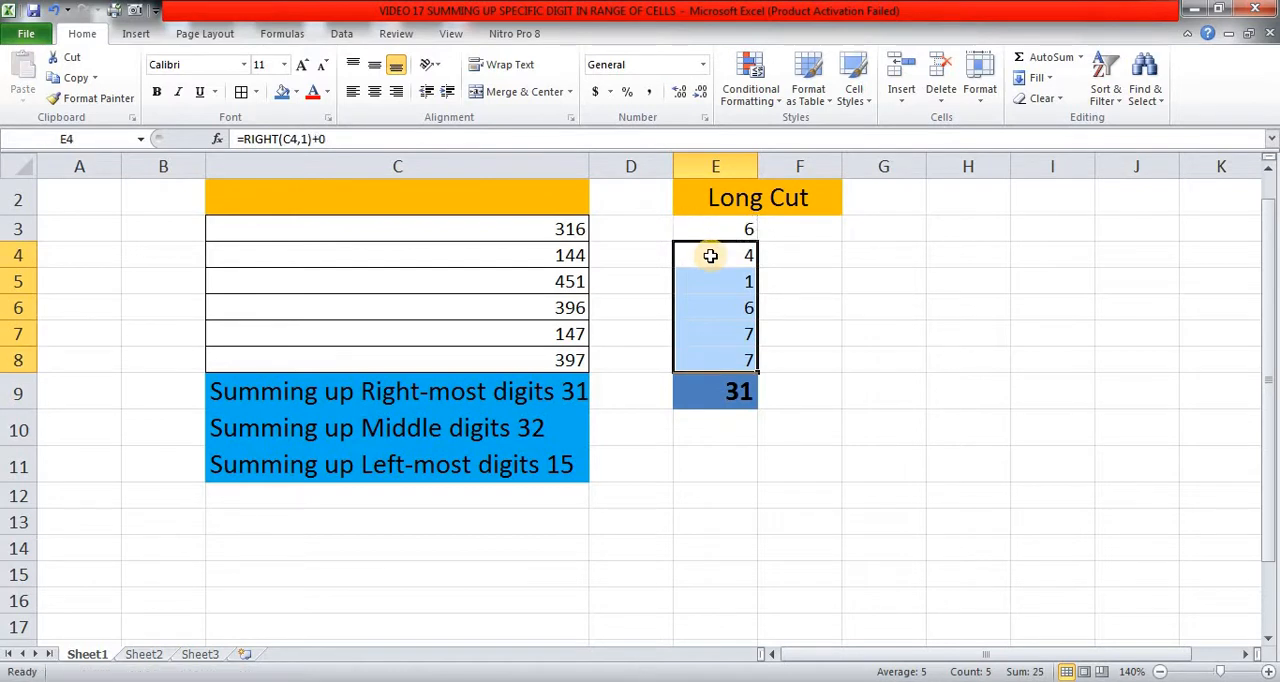
Add a double negative before RIGHT across E3:E8, making the E3 formula =--RIGHT(C3,1)+0.
click(710, 256)
key(Up)
key(shift+Down)
key(shift+Down)
key(shift+Down)
key(shift+Down)
key(shift+Down)
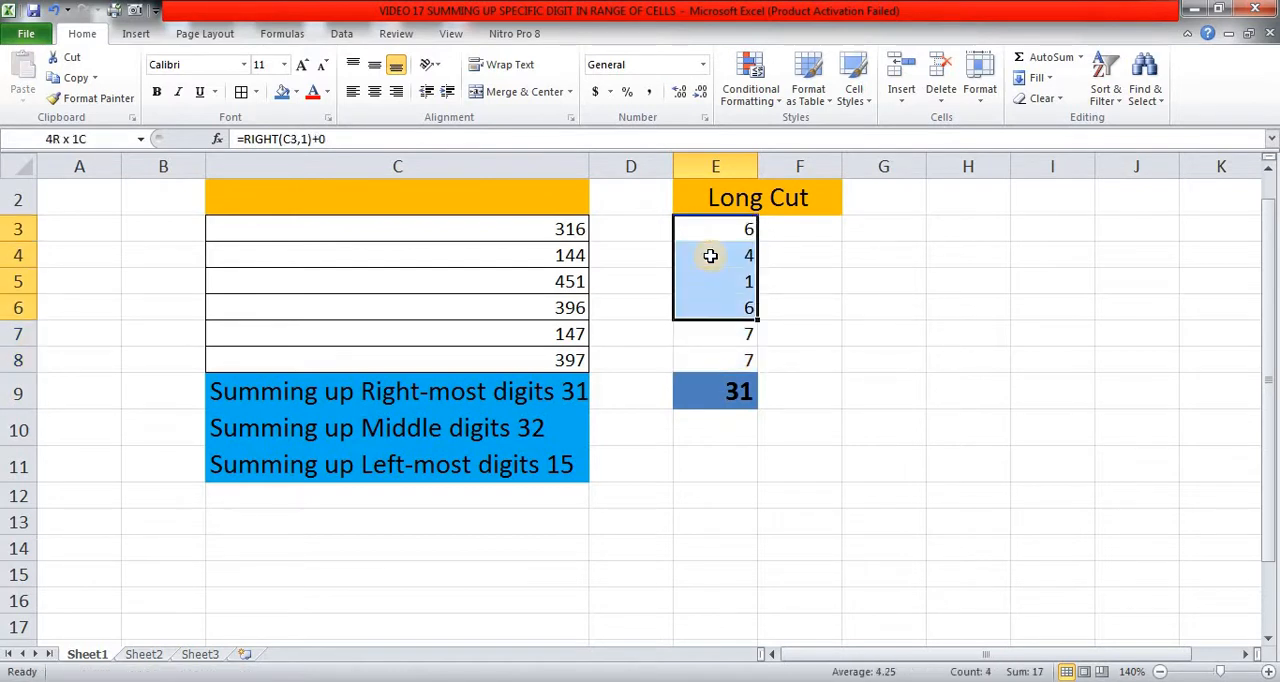
key(F2)
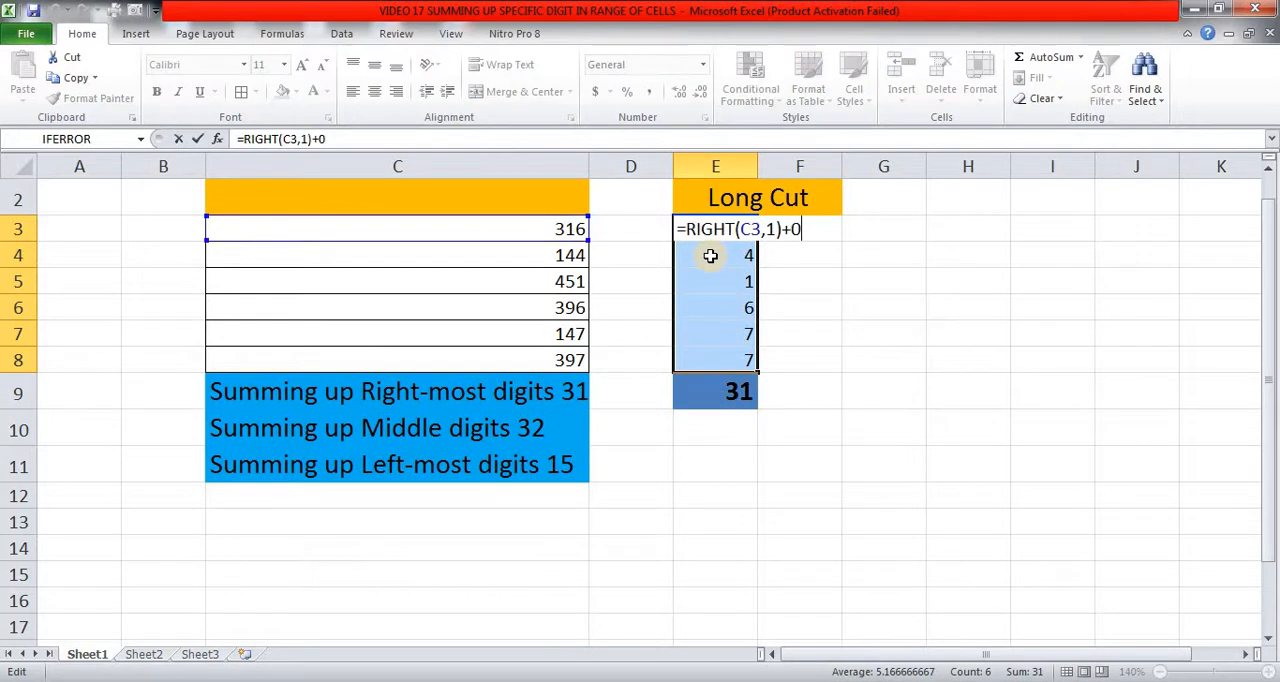
key(Right)
text(--)
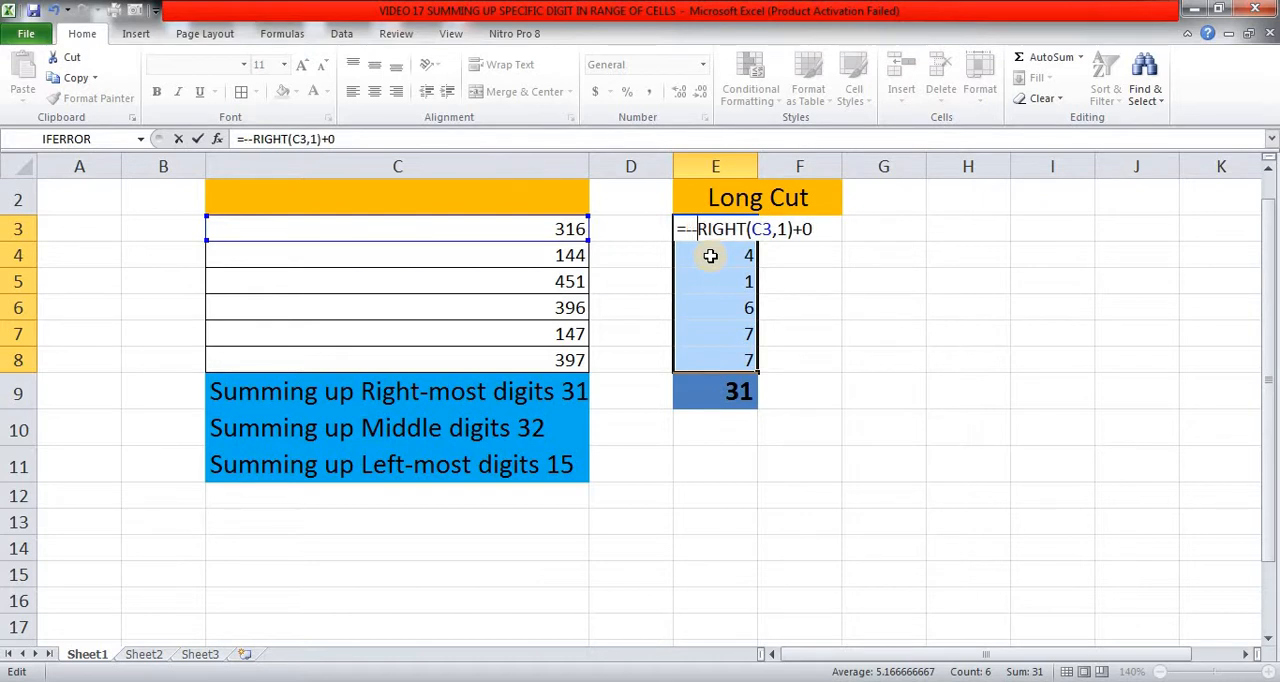
key(ctrl+Return)
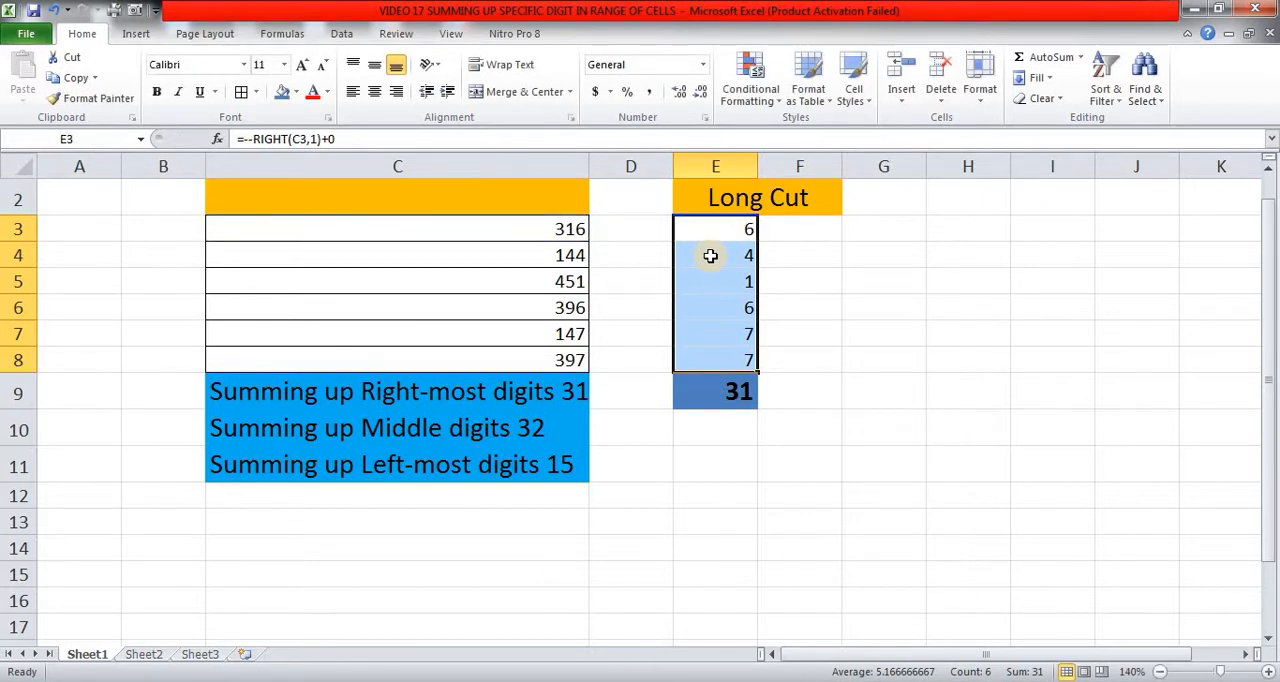
Copy the double-negative formula from E3 down to E4:E8.
click(710, 256)
key(Up)
key(ctrl+c)
key(Down)
key(shift+Down)
key(shift+Down)
key(shift+Down)
key(shift+Down)
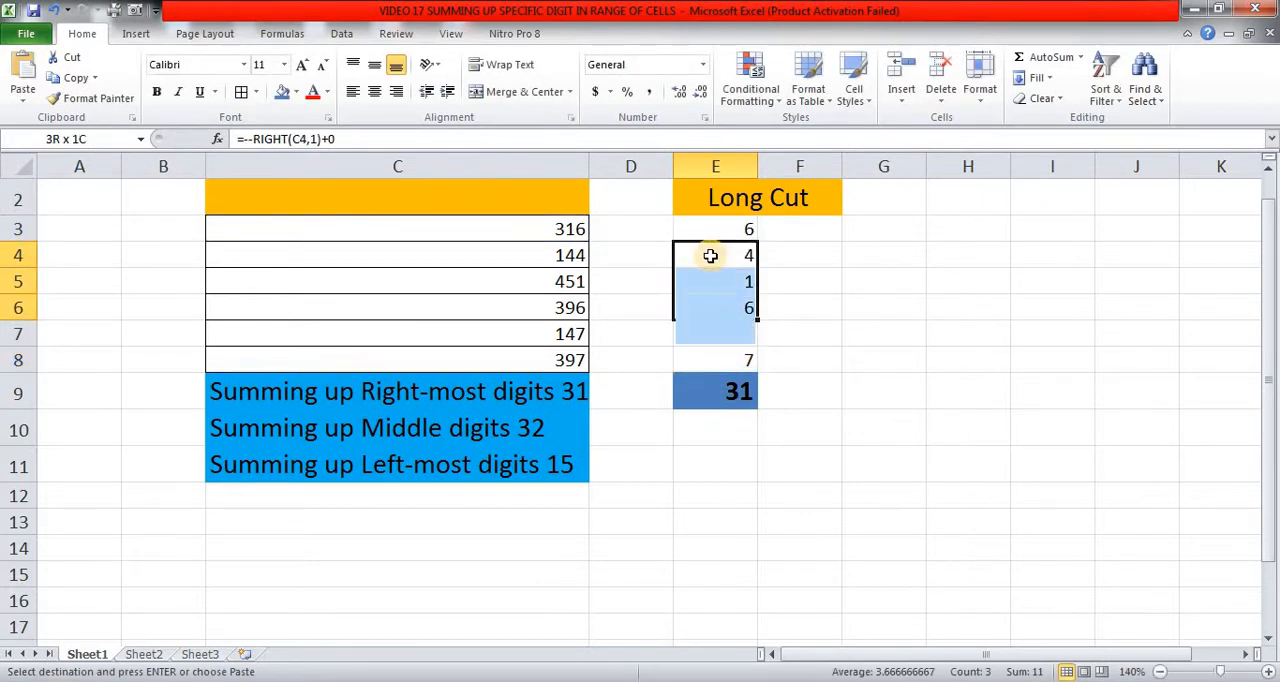
key(Return)
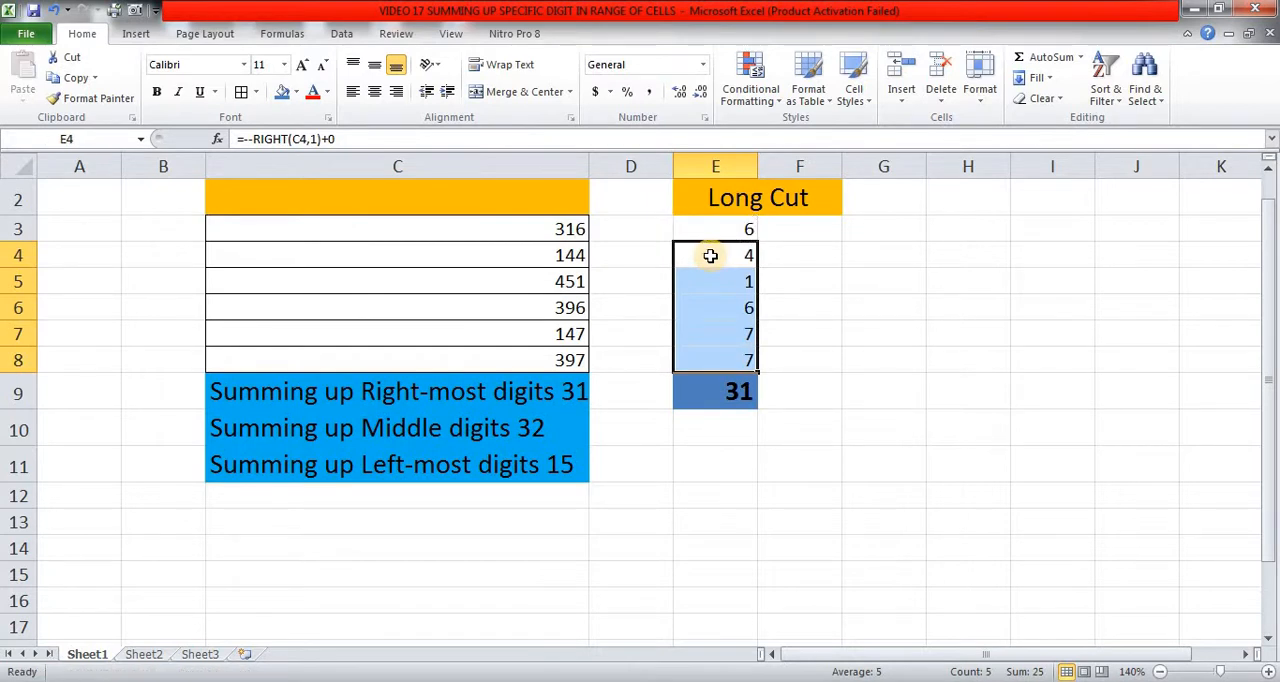
Clear the helper formulas from E3:E8 in the Long Cut column.
key(Up)
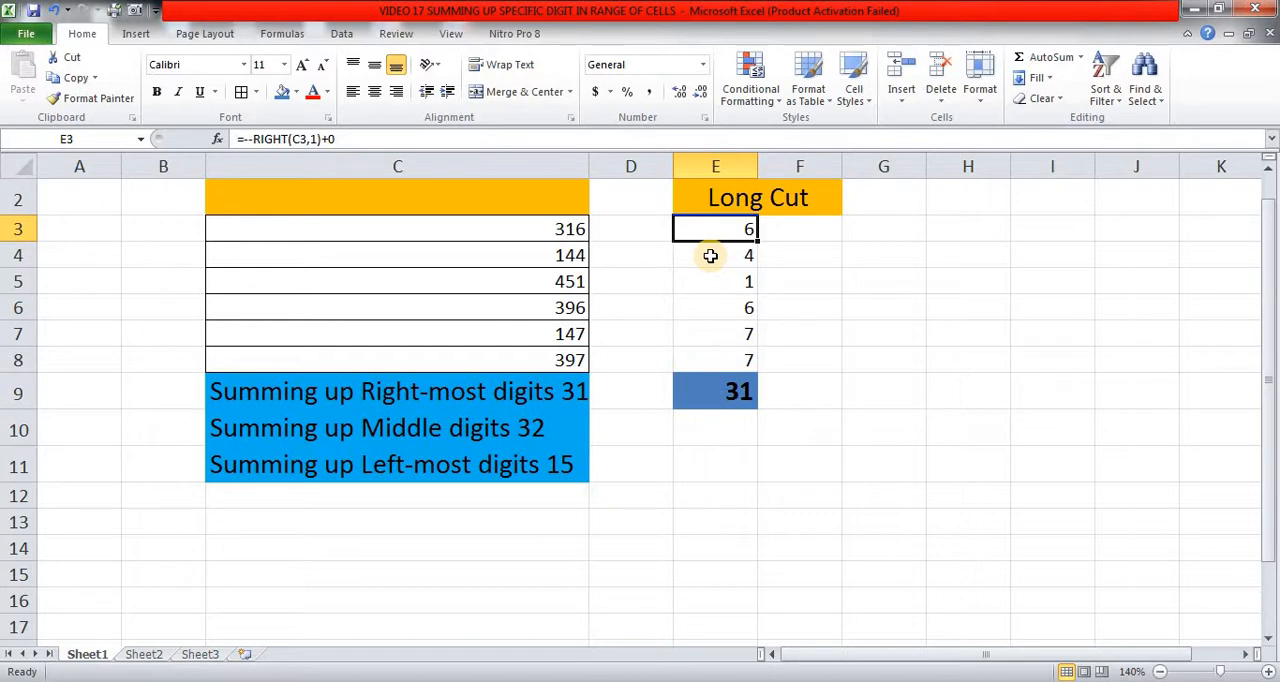
key(shift+Down)
key(shift+Down)
key(shift+Down)
key(shift+Down)
key(shift+Down)
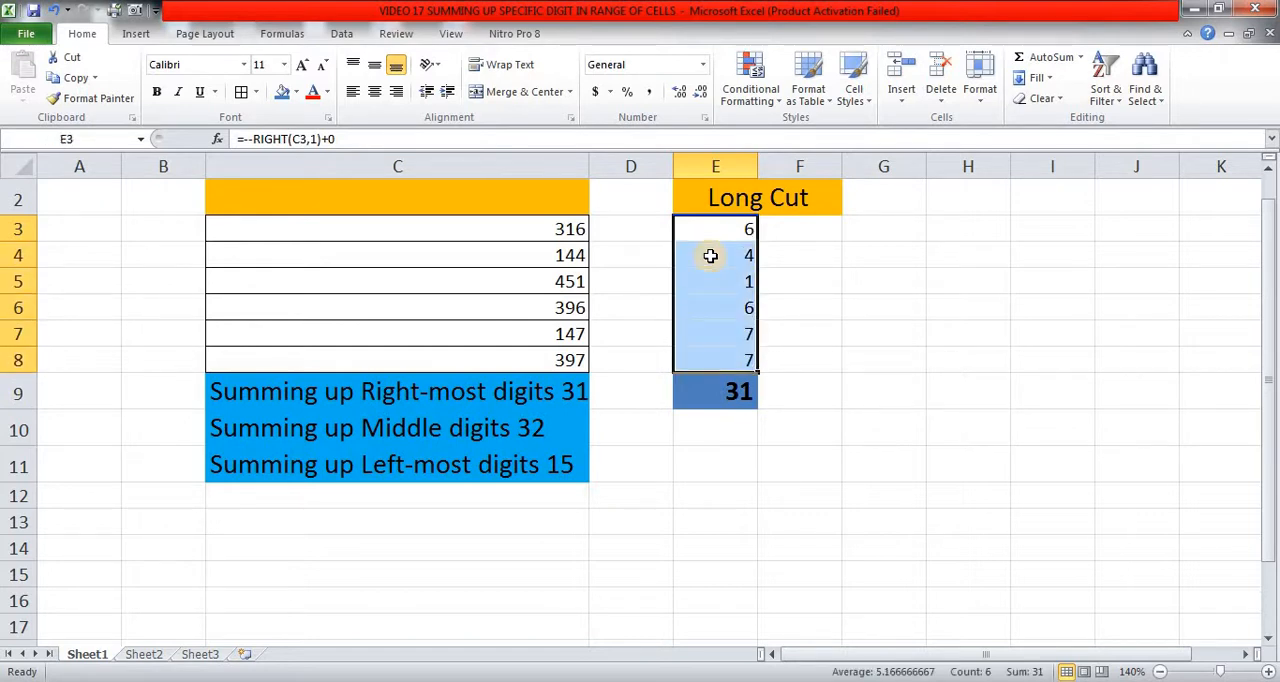
key(Delete)
Enter =RIGHT(C3:C8,1) as an array formula in the header cell C2 above the numbers.
key(Up)
key(Up)
key(Down)
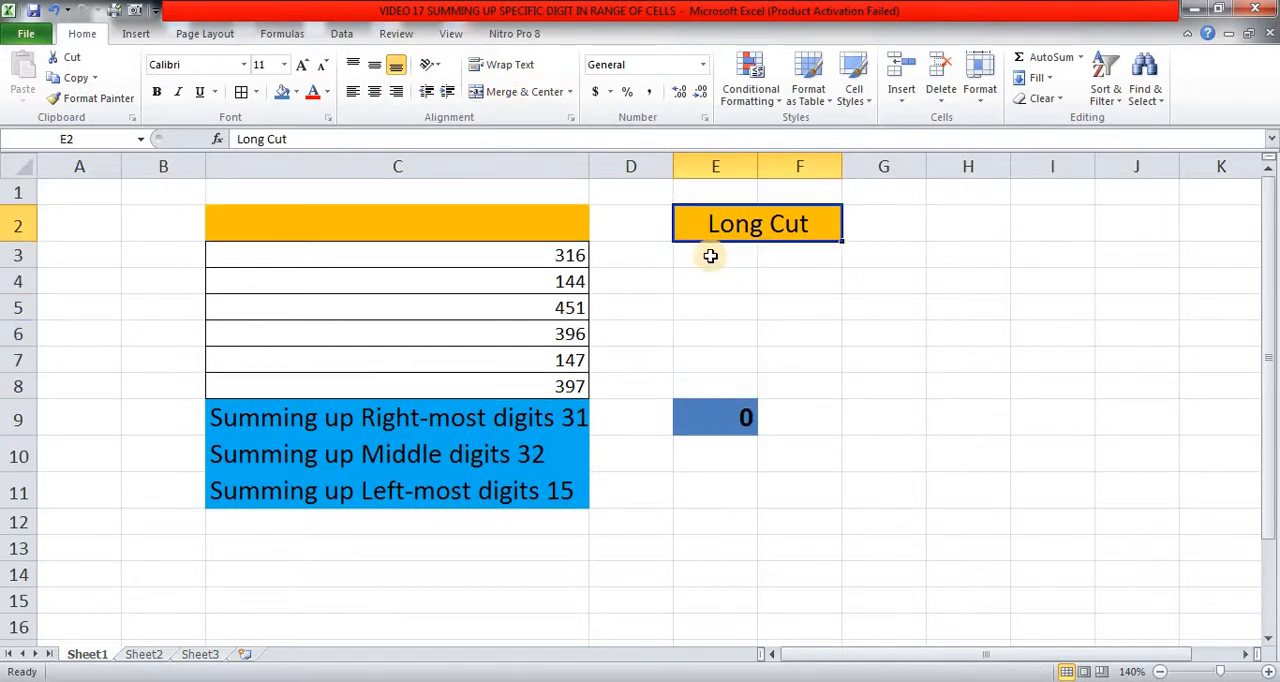
key(Left)
key(Left)
key(Left)
key(Left)
key(Right)
key(Right)
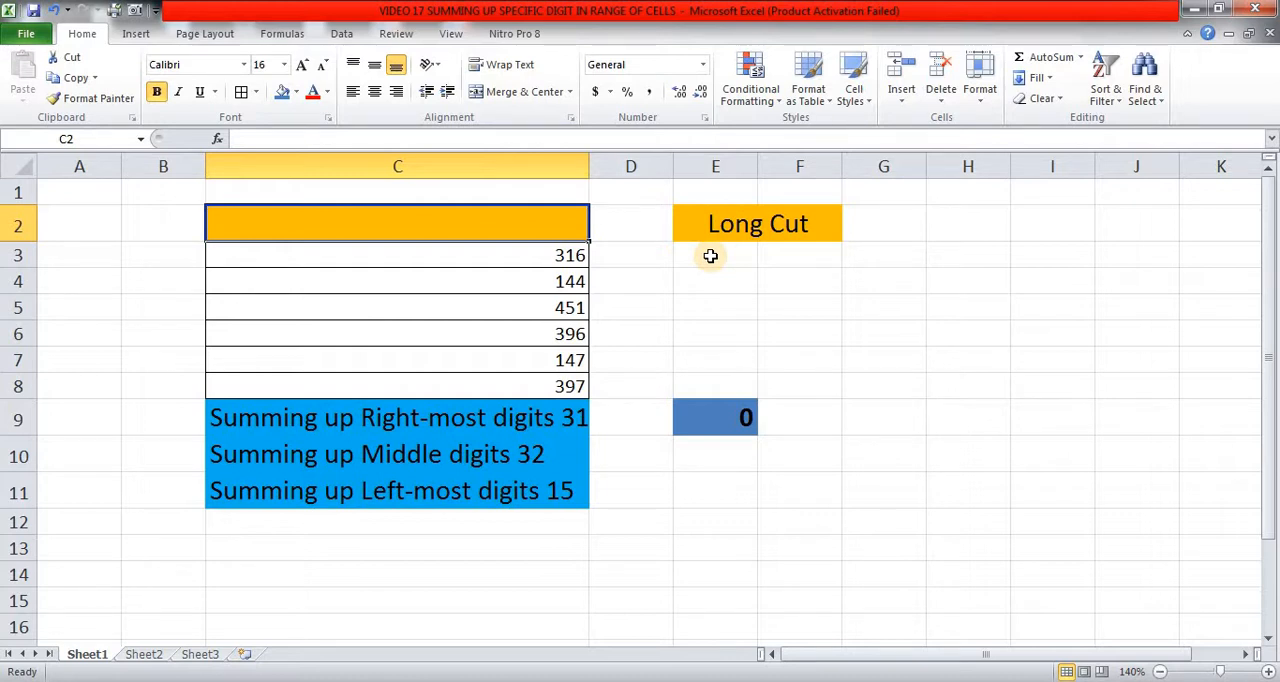
key(Down)
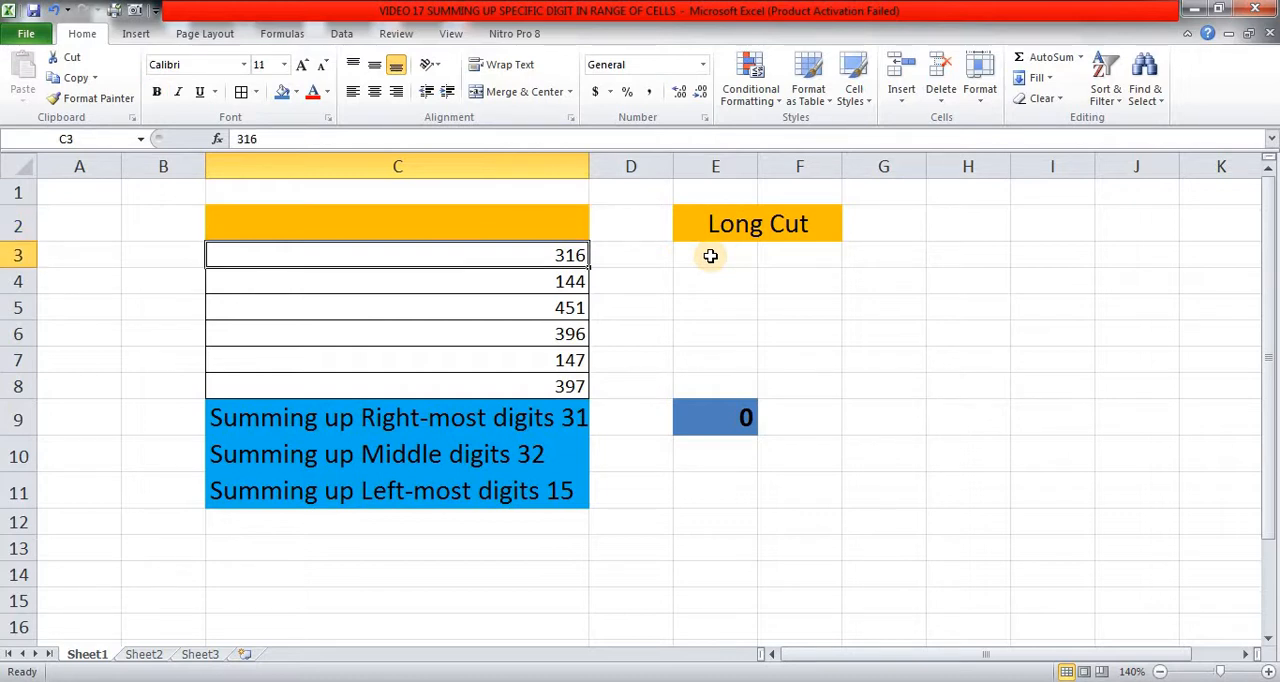
key(Up)
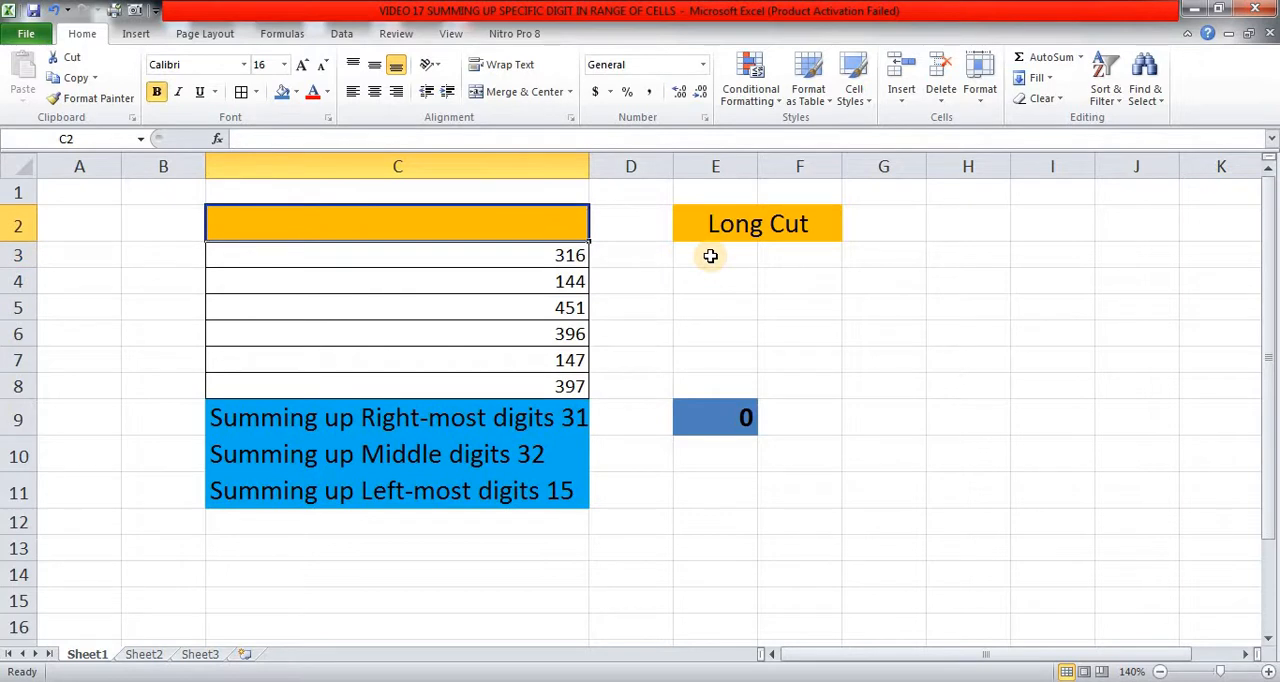
text(=)
text(righ)
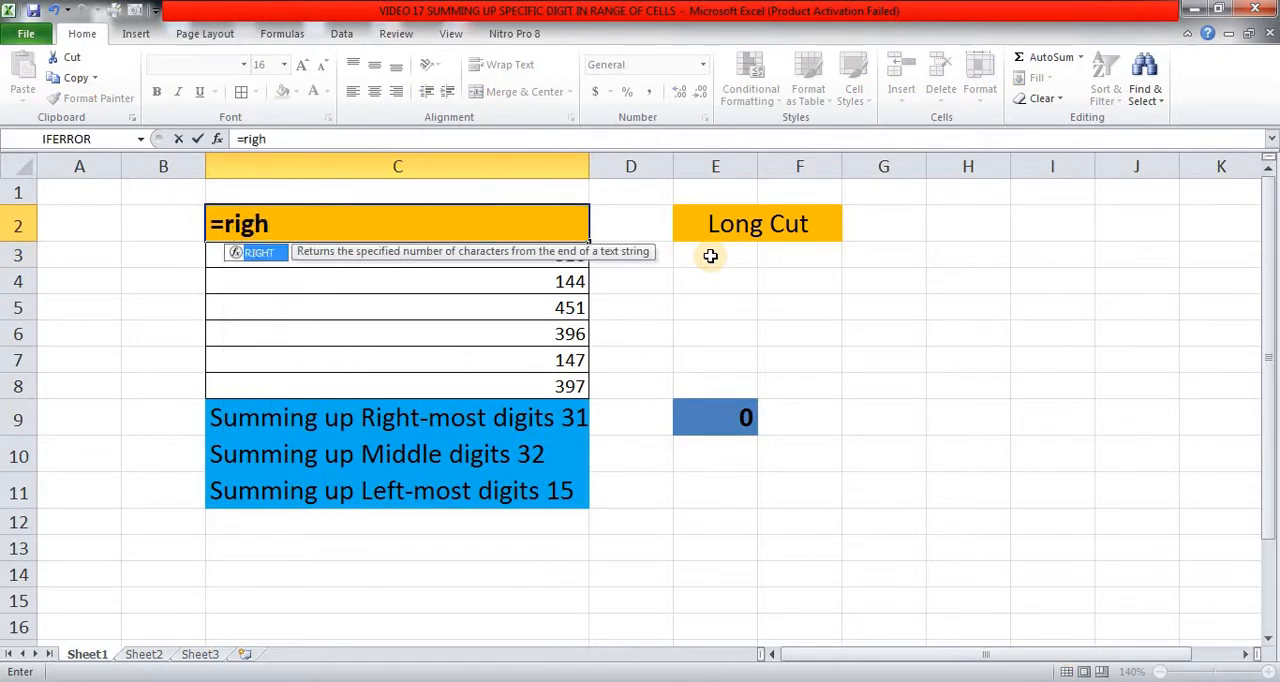
key(Tab)
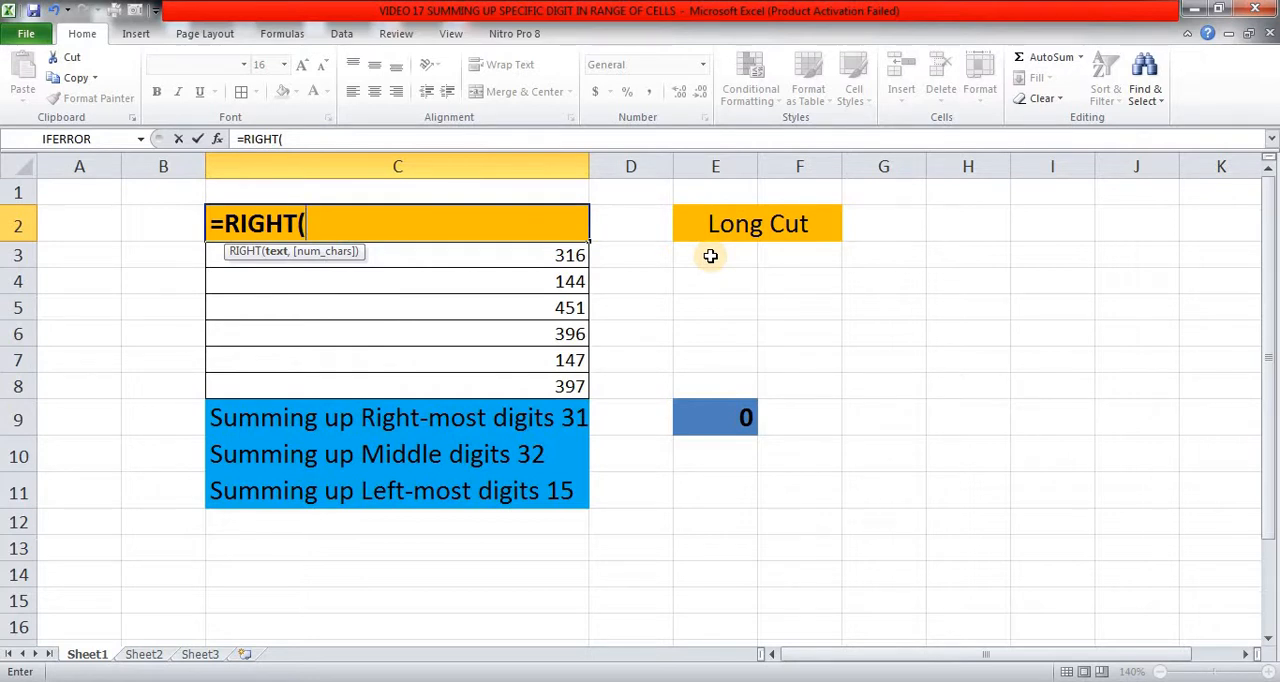
key(Down)
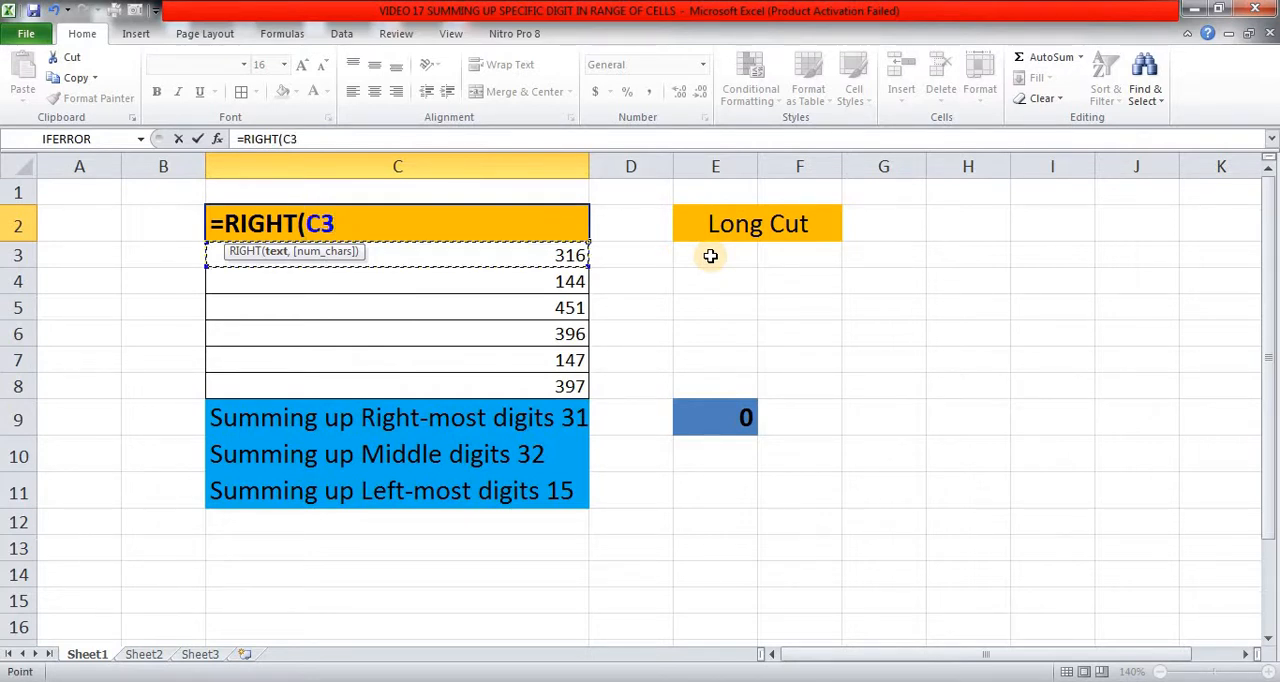
key(shift+Down)
key(shift+Down)
key(shift+Down)
key(shift+Down)
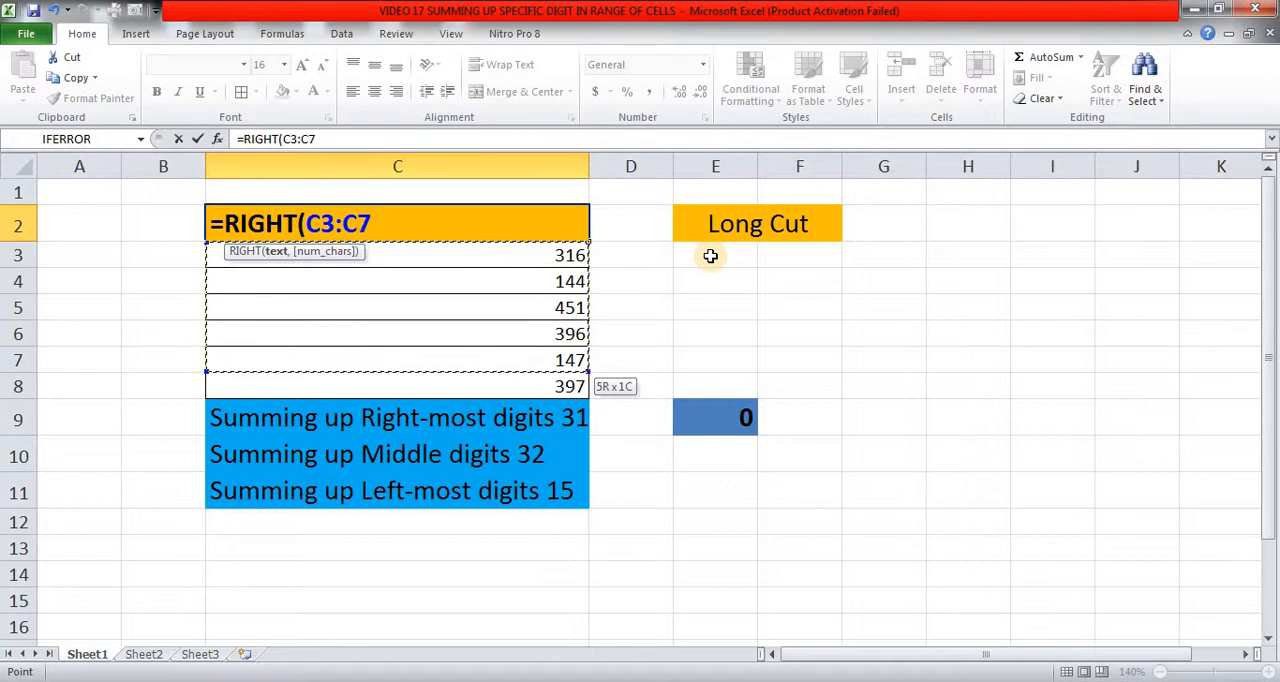
key(shift+Down)
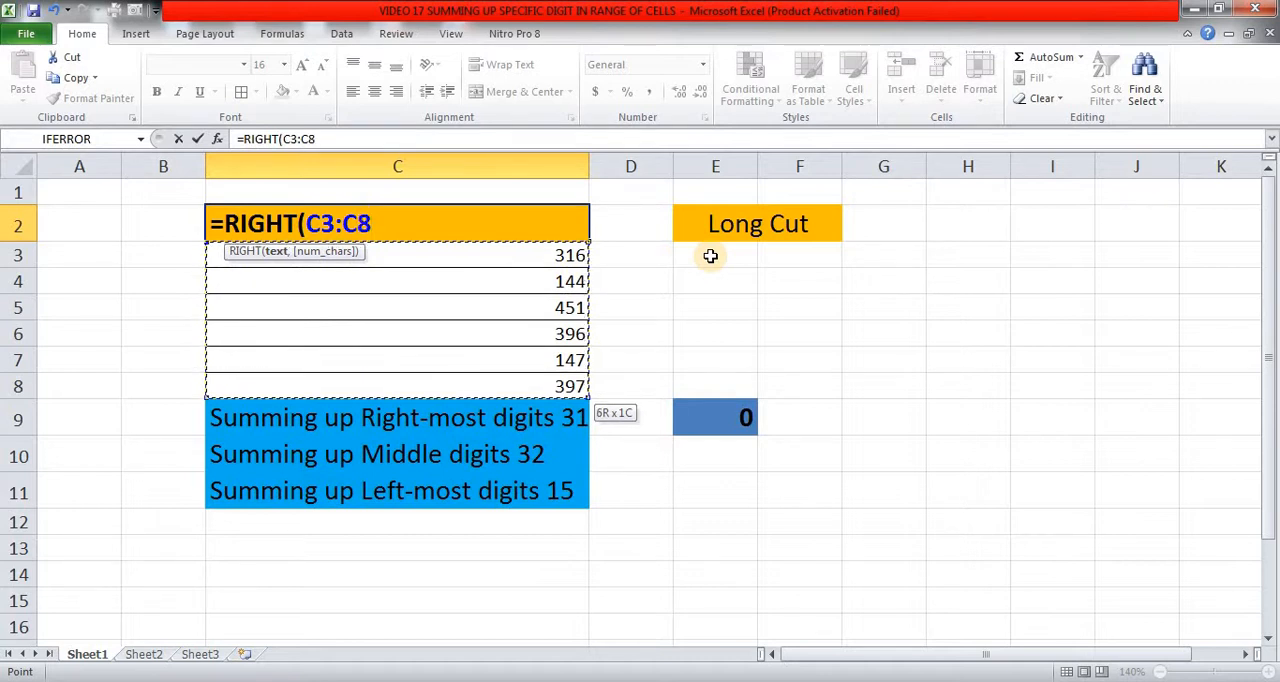
text(,1)
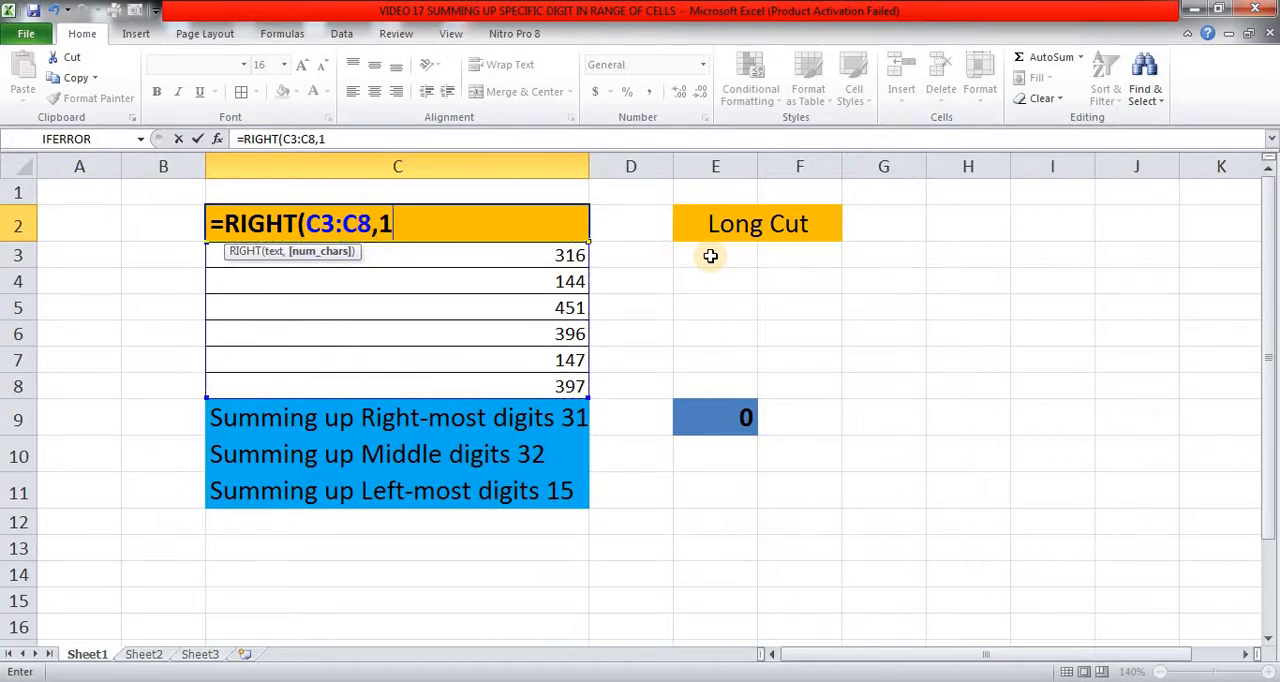
text())
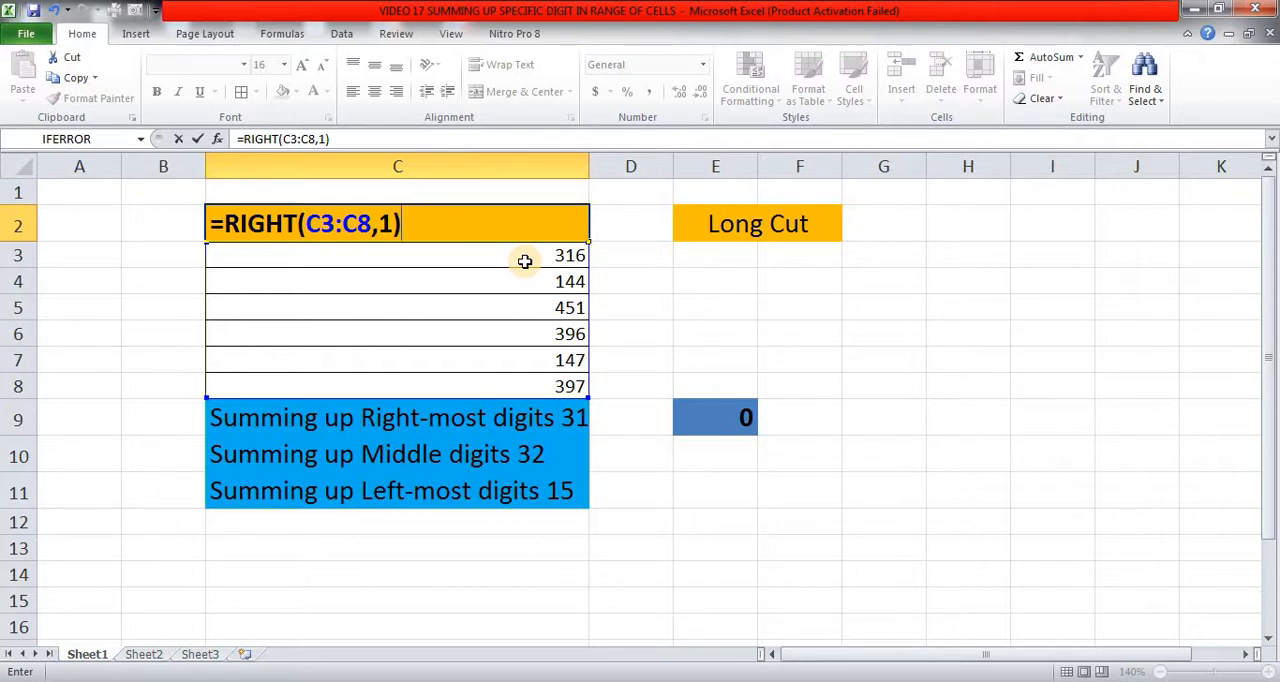
key(ctrl+shift+Return)
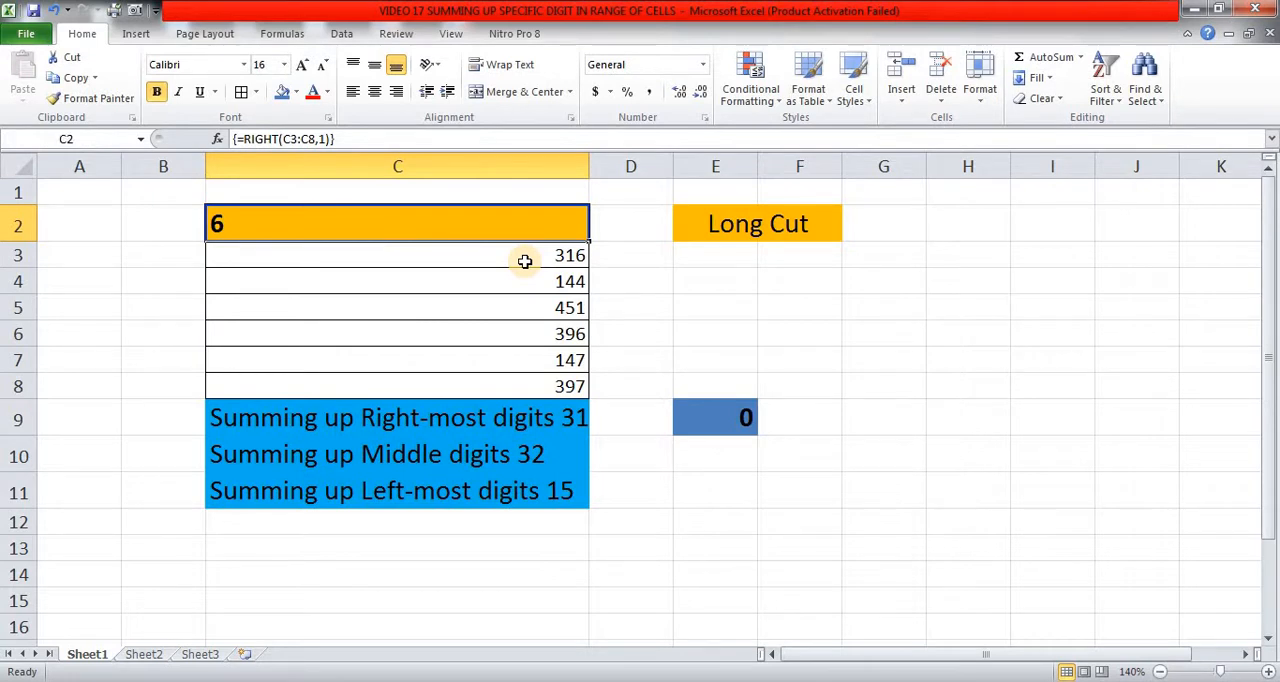
Evaluate the RIGHT formula in C2 in place to examine its array of extracted digits, keeping the formula itself.
click(540, 256)
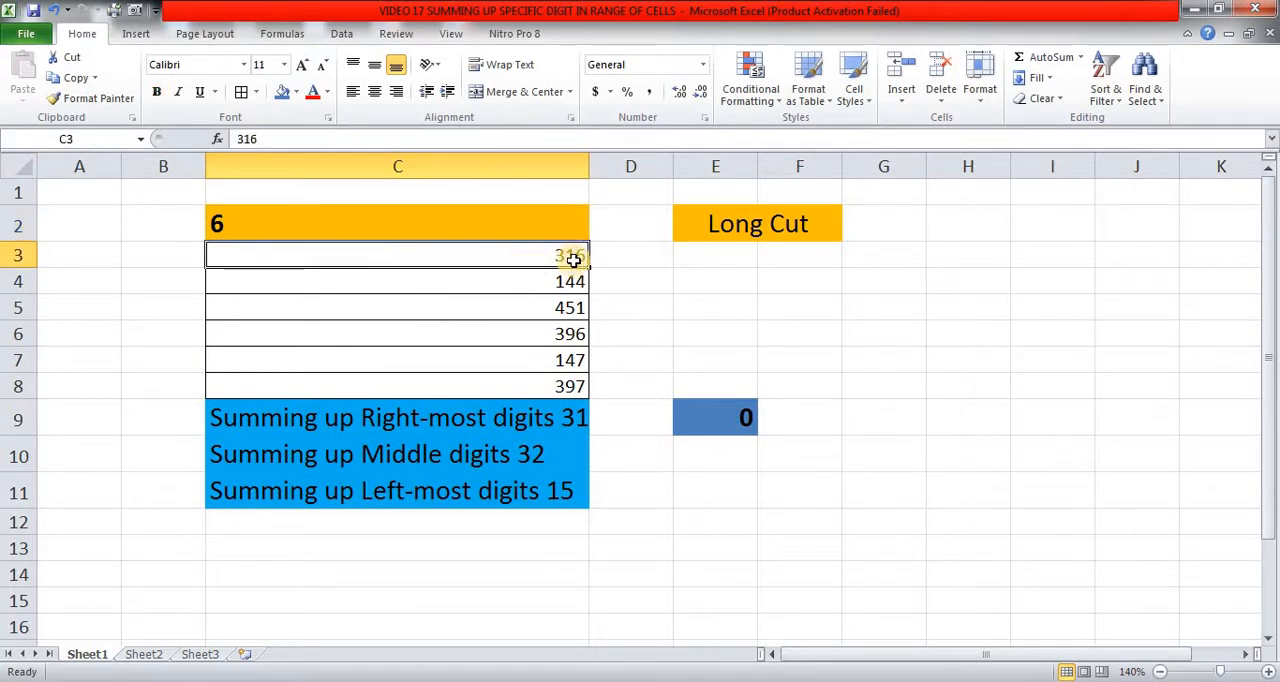
click(455, 222)
double_click(456, 224)
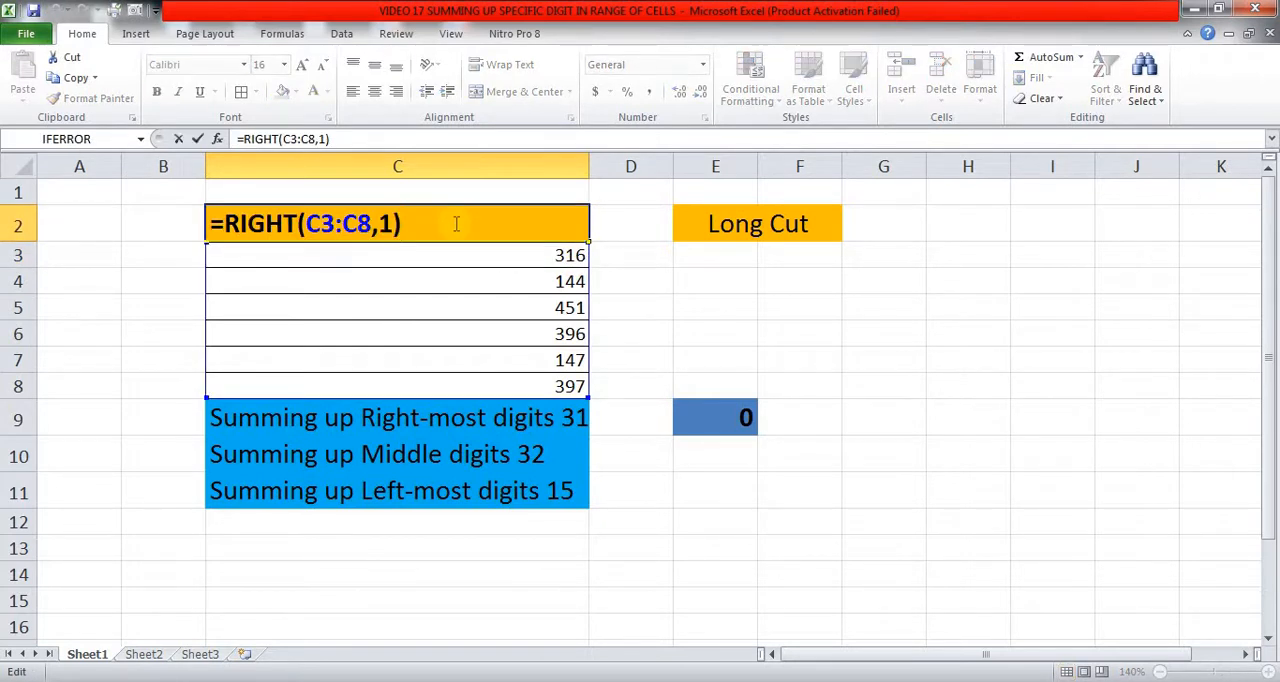
key(F9)
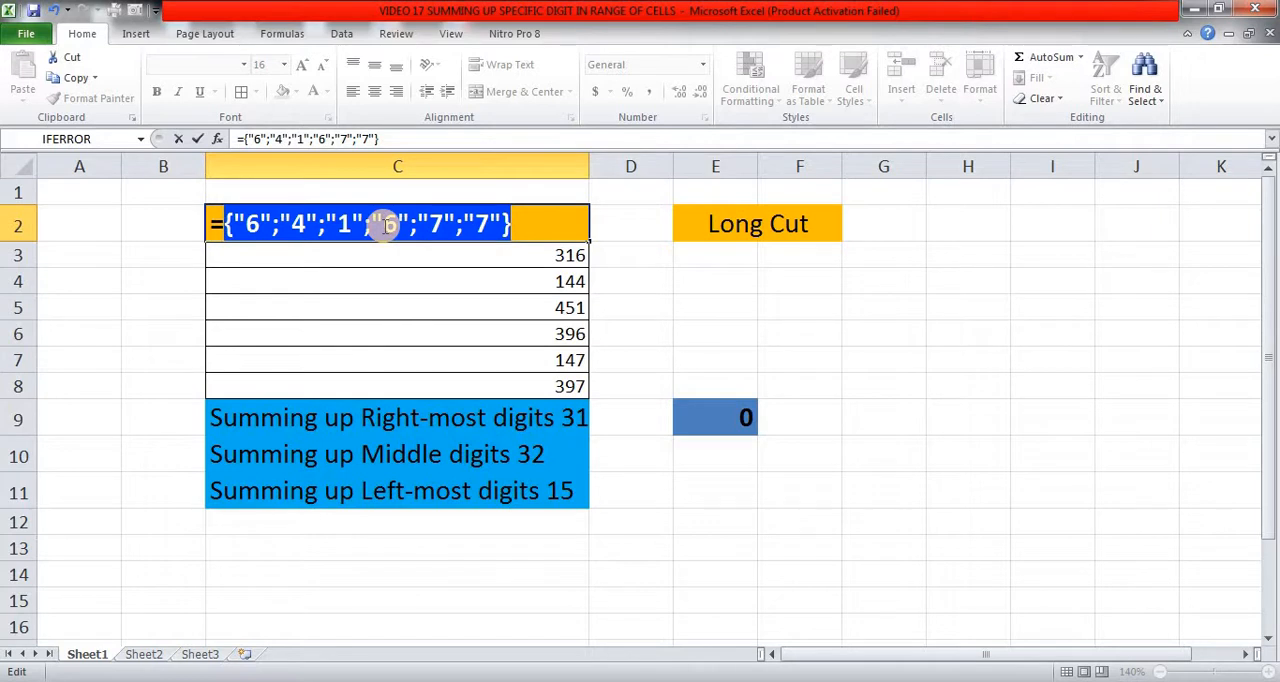
key(Escape)
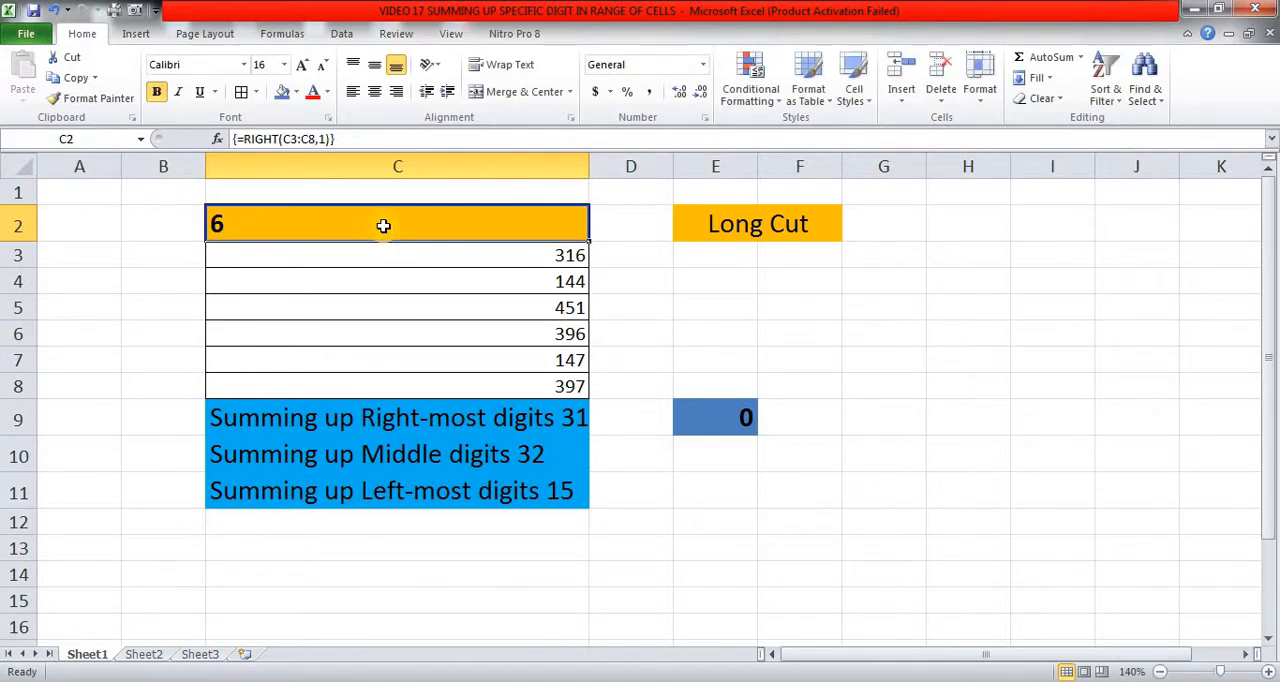
Add a double negative before RIGHT in C2, making the array formula =--RIGHT(C3:C8,1).
key(F2)
key(Home)
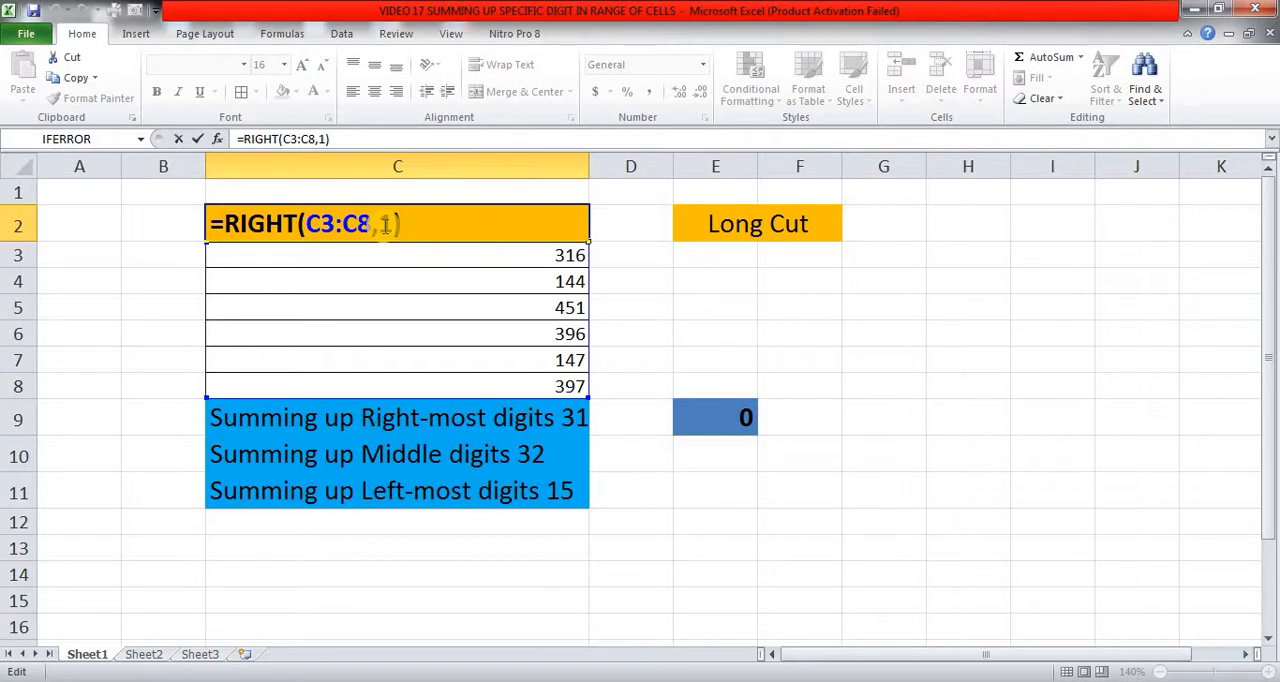
text(--)
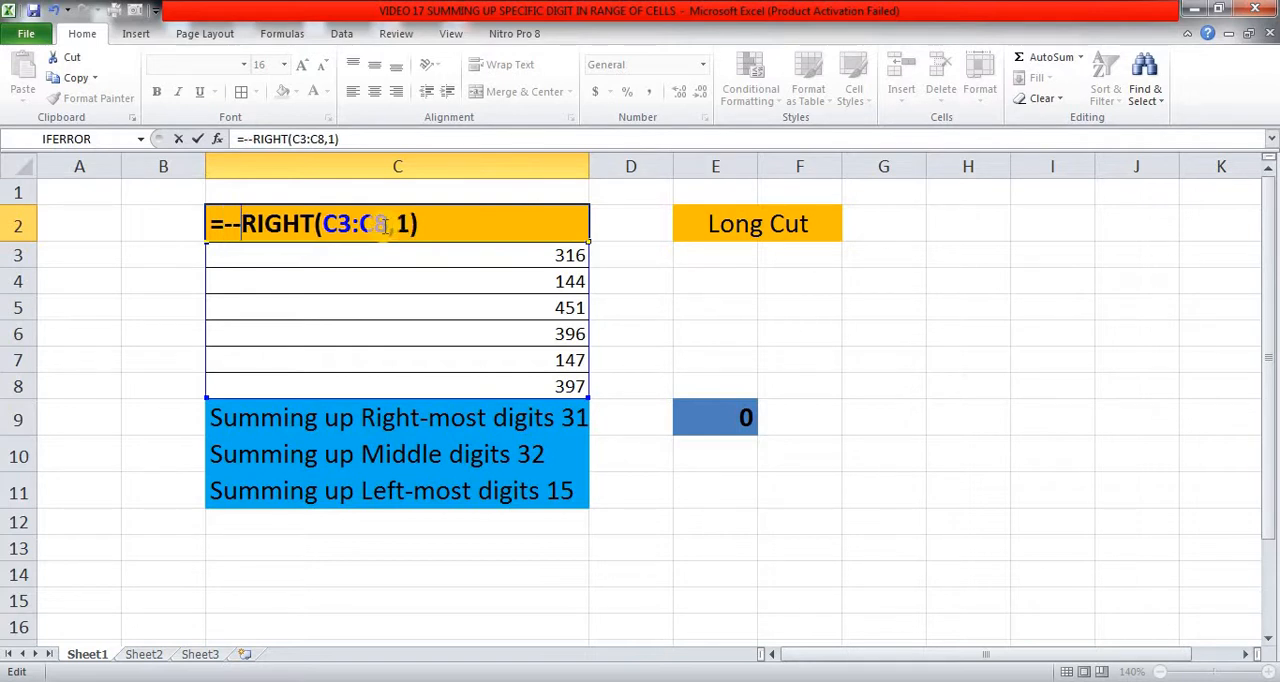
key(ctrl+shift+Return)
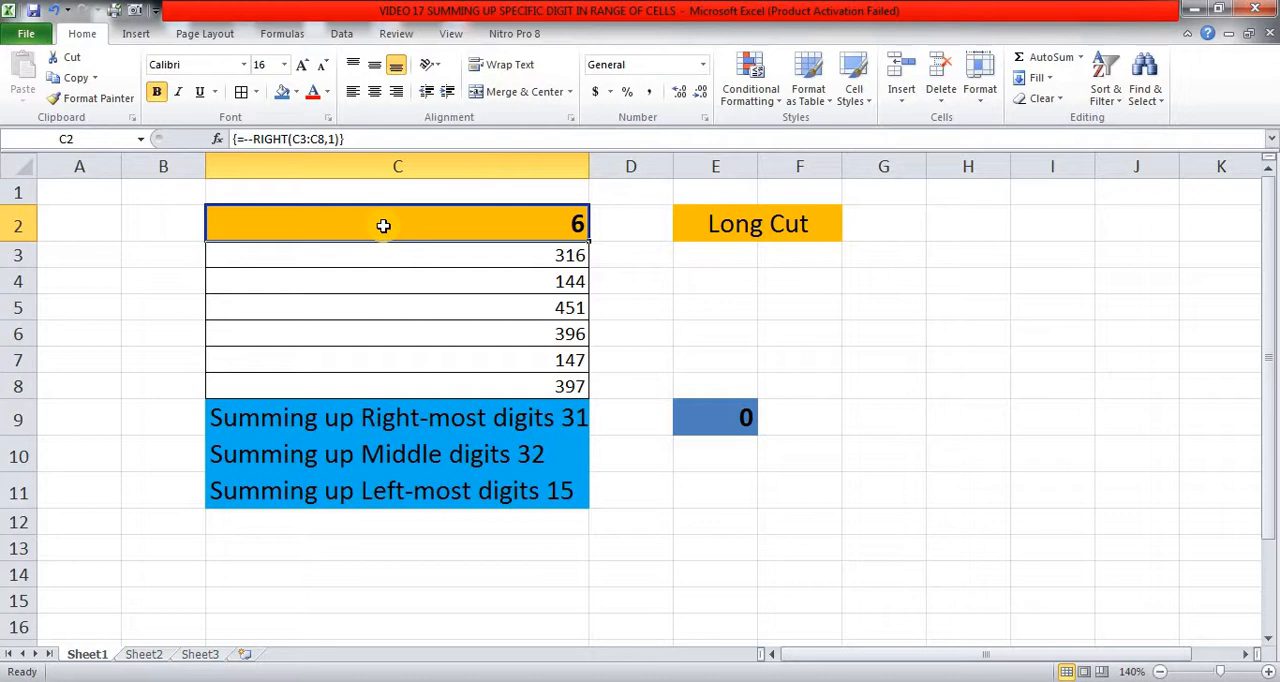
Evaluate the double-negative formula in C2 in place to examine its converted array, keeping the formula itself.
key(F2)
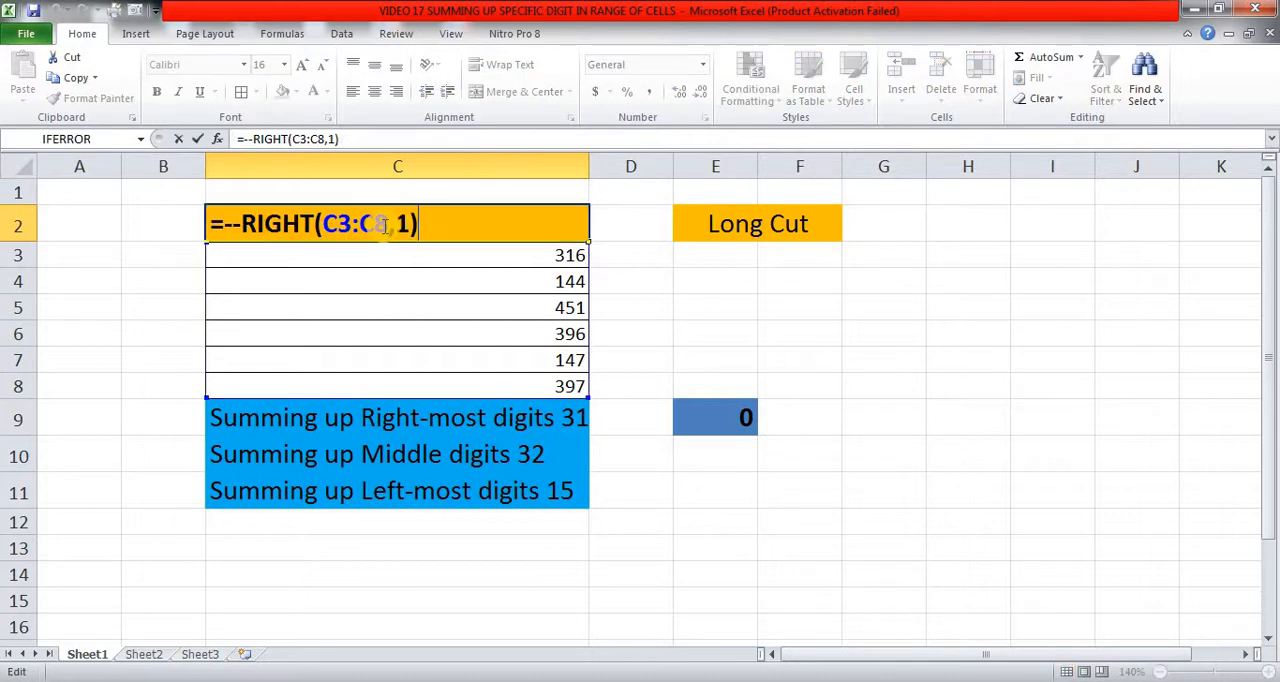
key(F9)
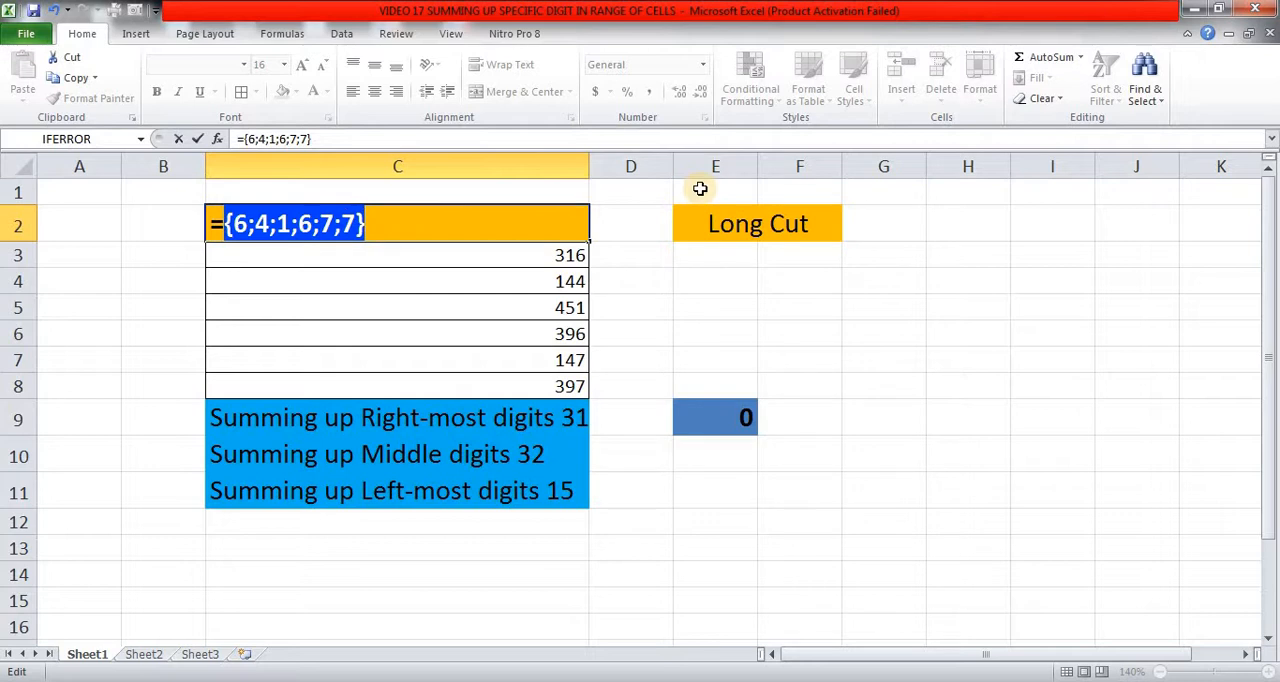
key(Escape)
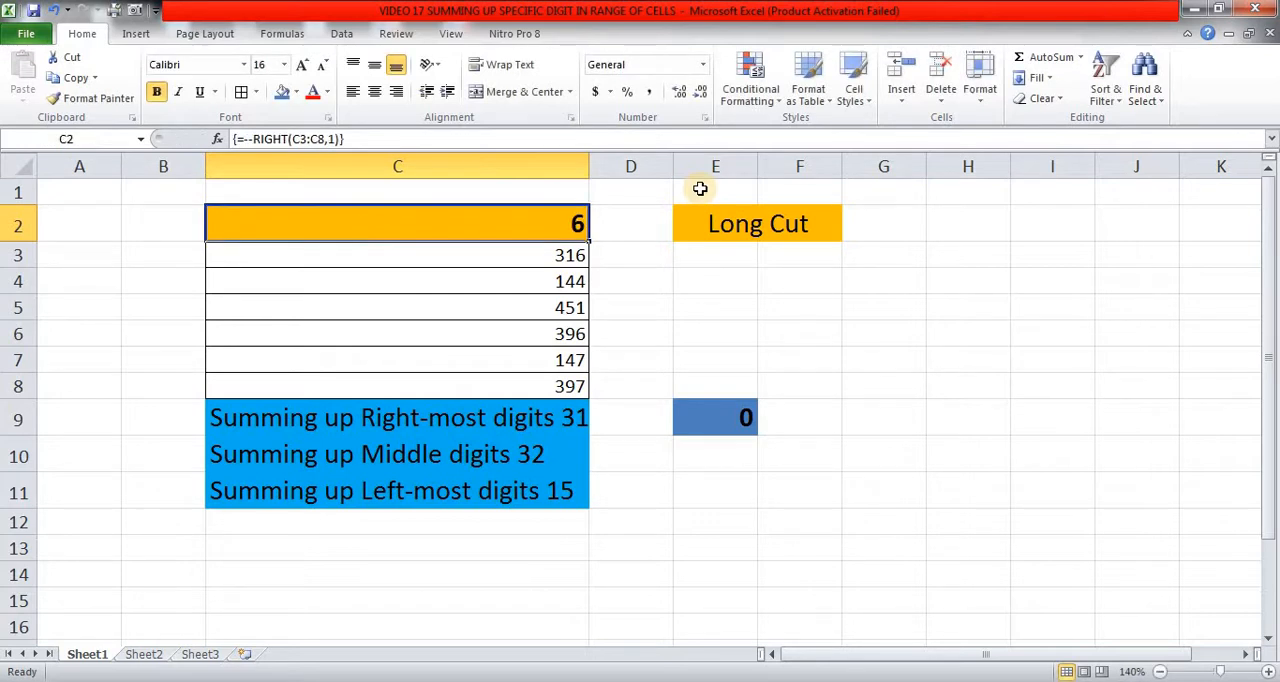
Wrap the C2 formula in SUM, entering =SUM(--RIGHT(C3:C8,1)) as an array formula.
key(F2)
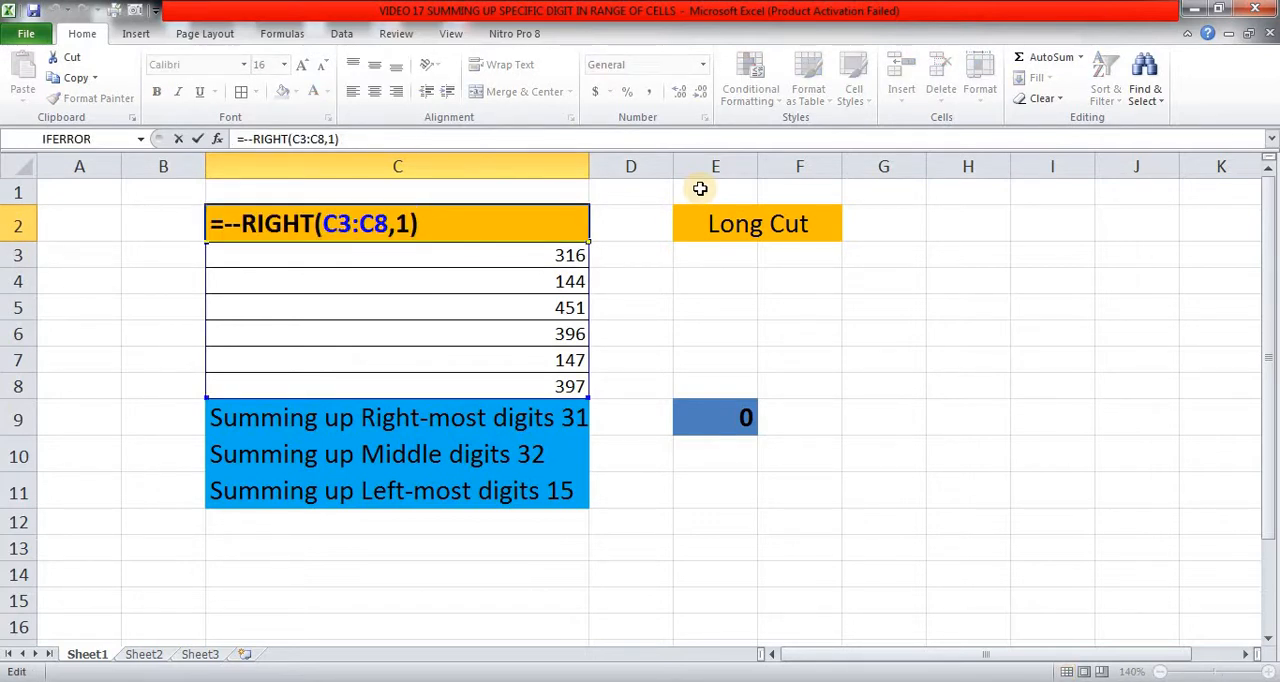
key(Home)
key(Right)
text(sum)
key(Tab)
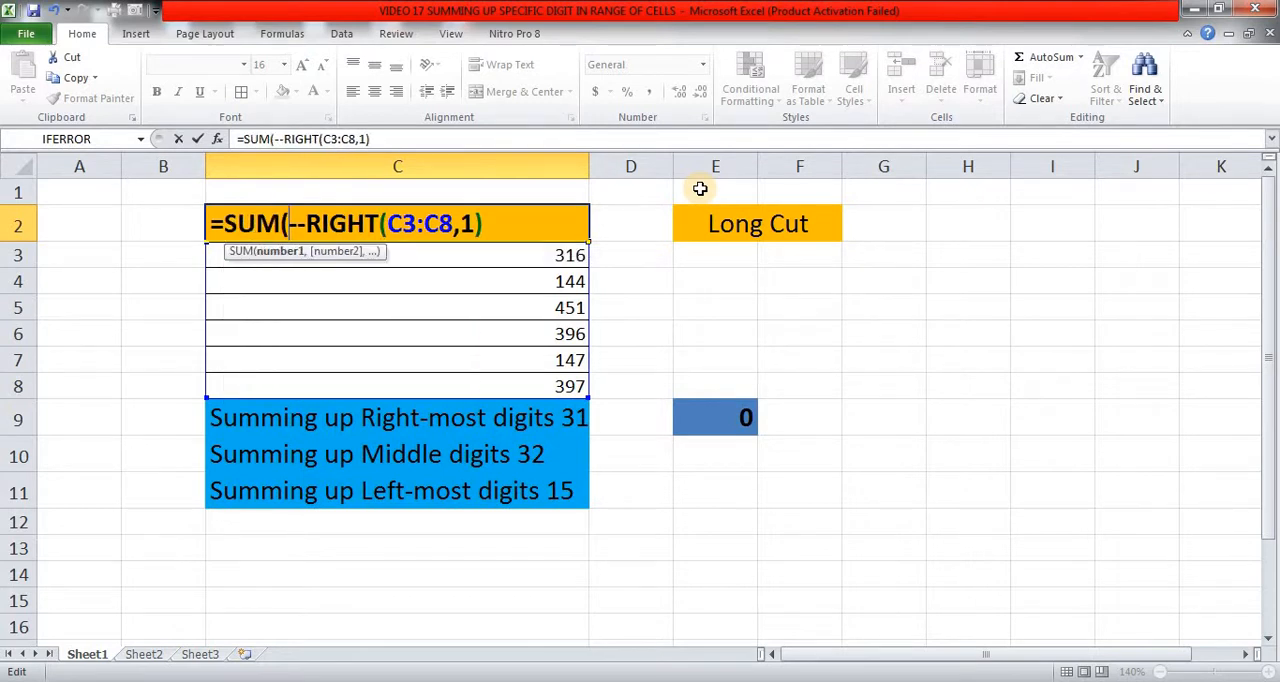
key(End)
text())
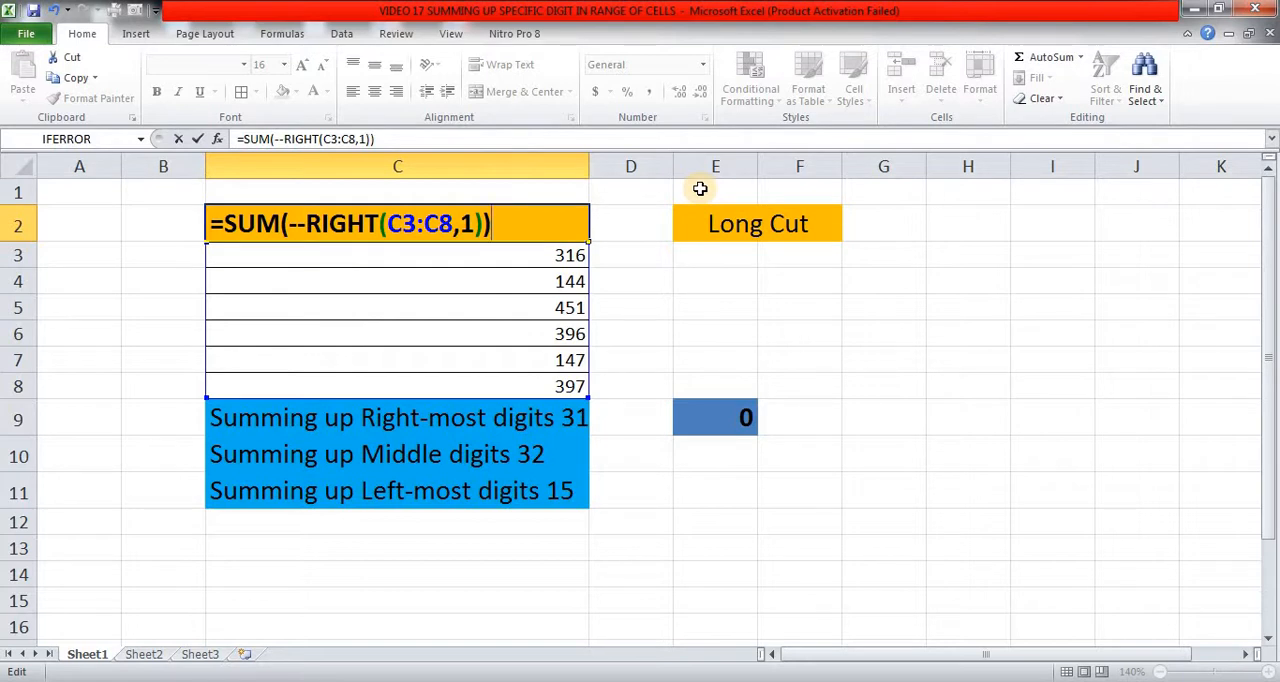
key(ctrl+shift+Return)
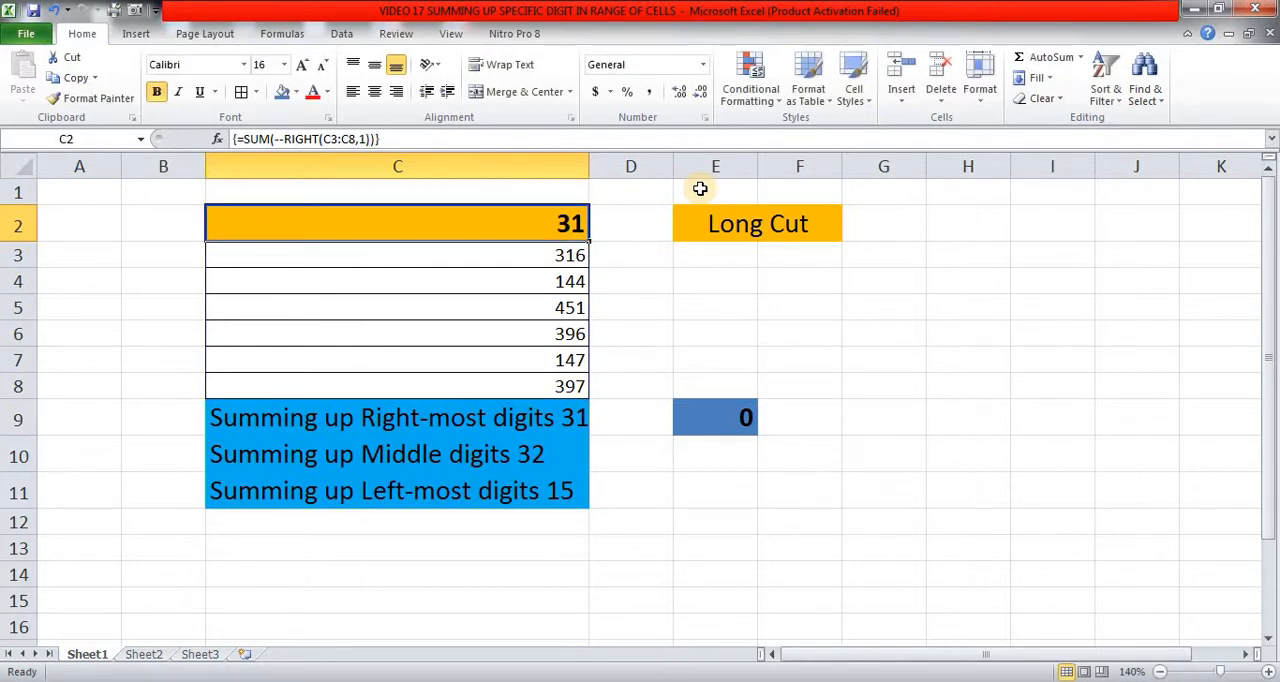
key(Down)
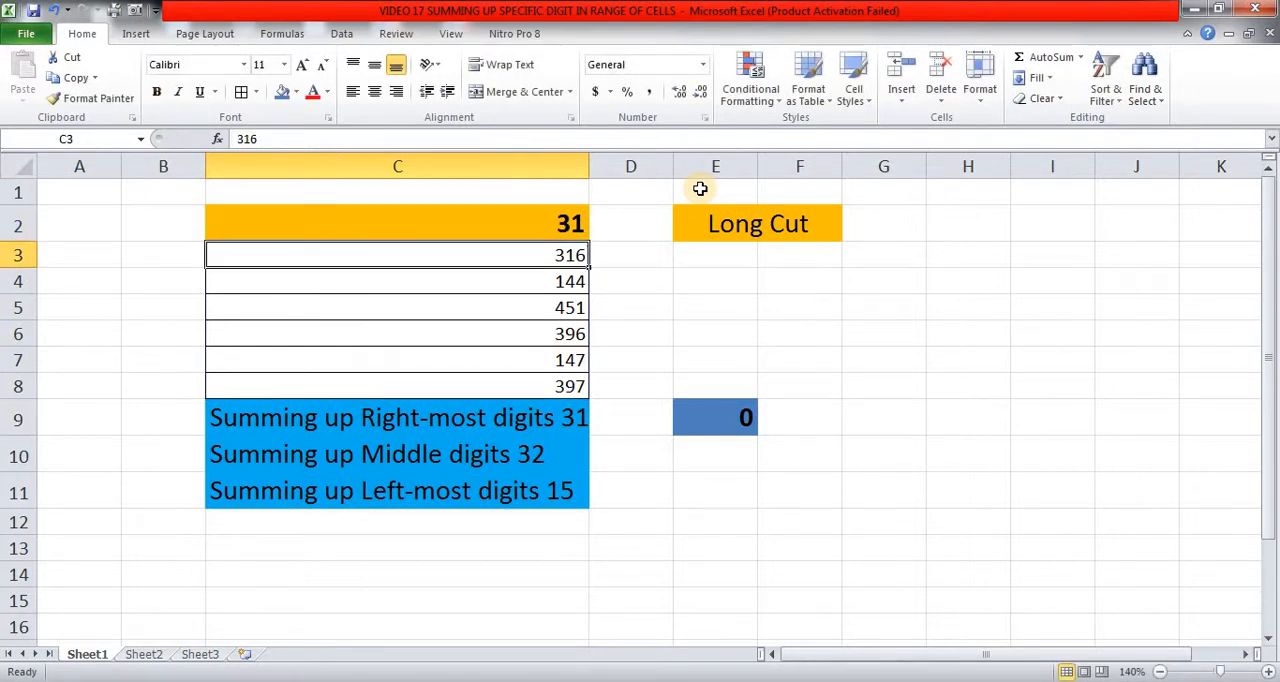
key(Up)
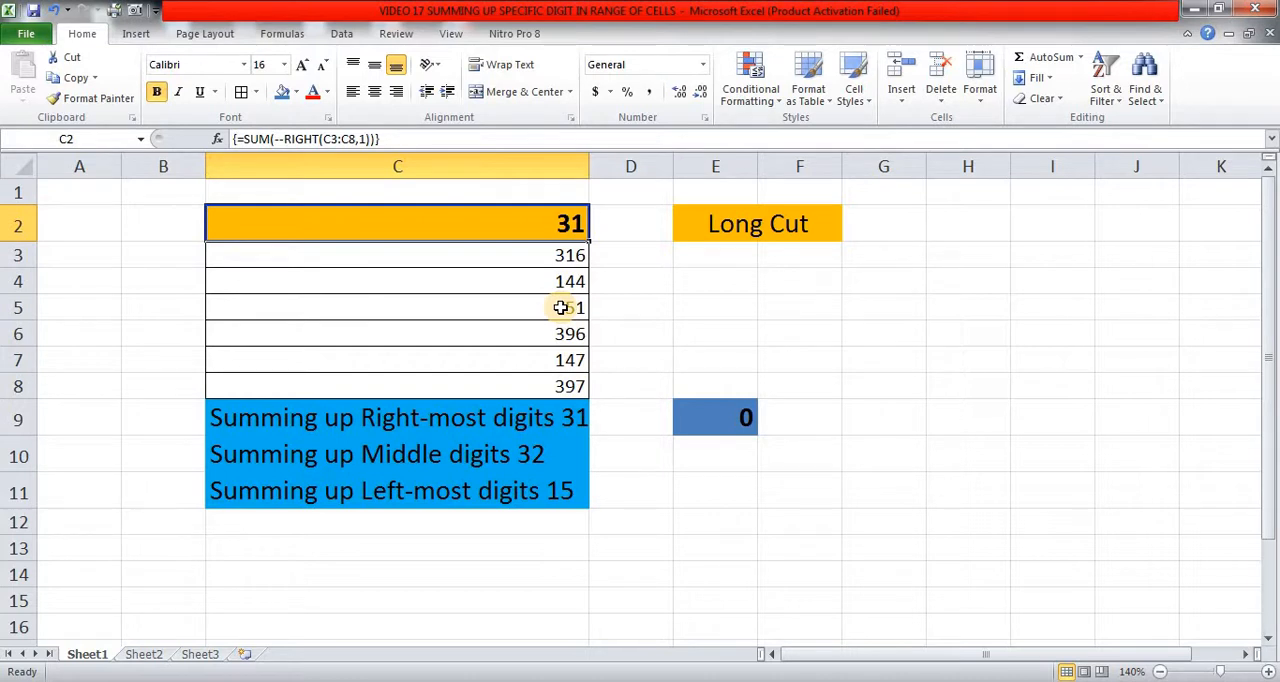
Clear C2 and begin a new formula there with =SUM(--MID(.
key(Delete)
text(=)
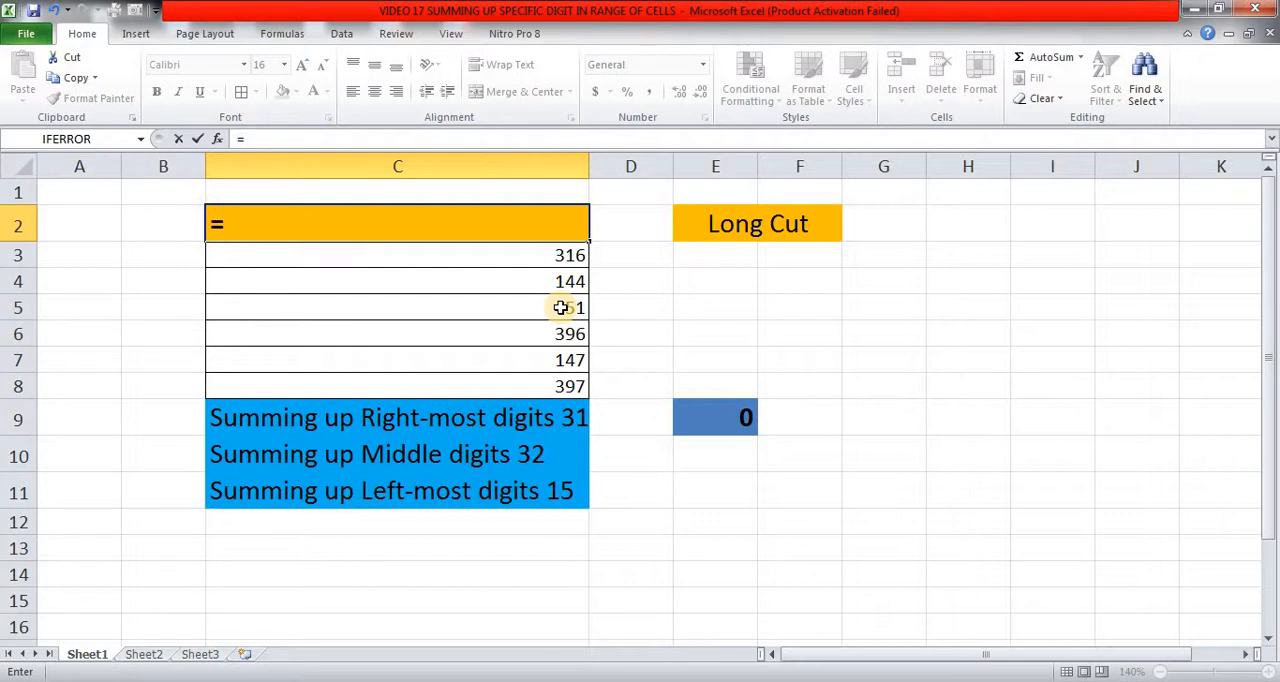
text(sum)
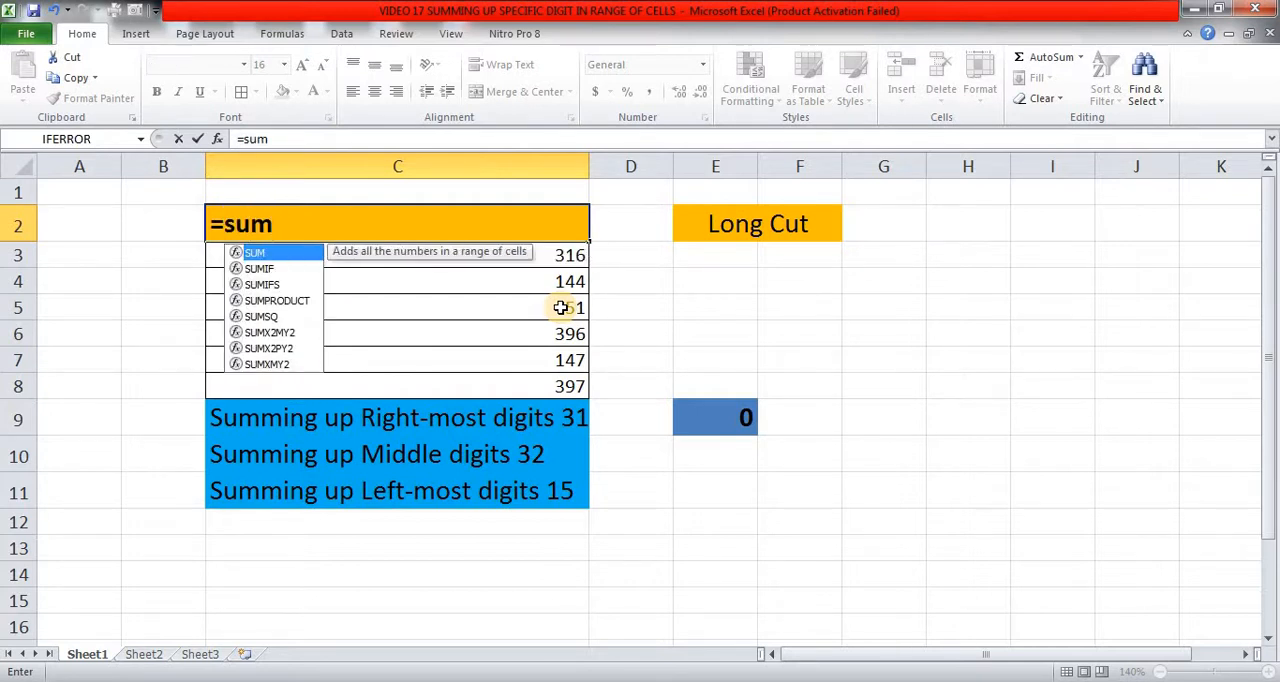
key(Tab)
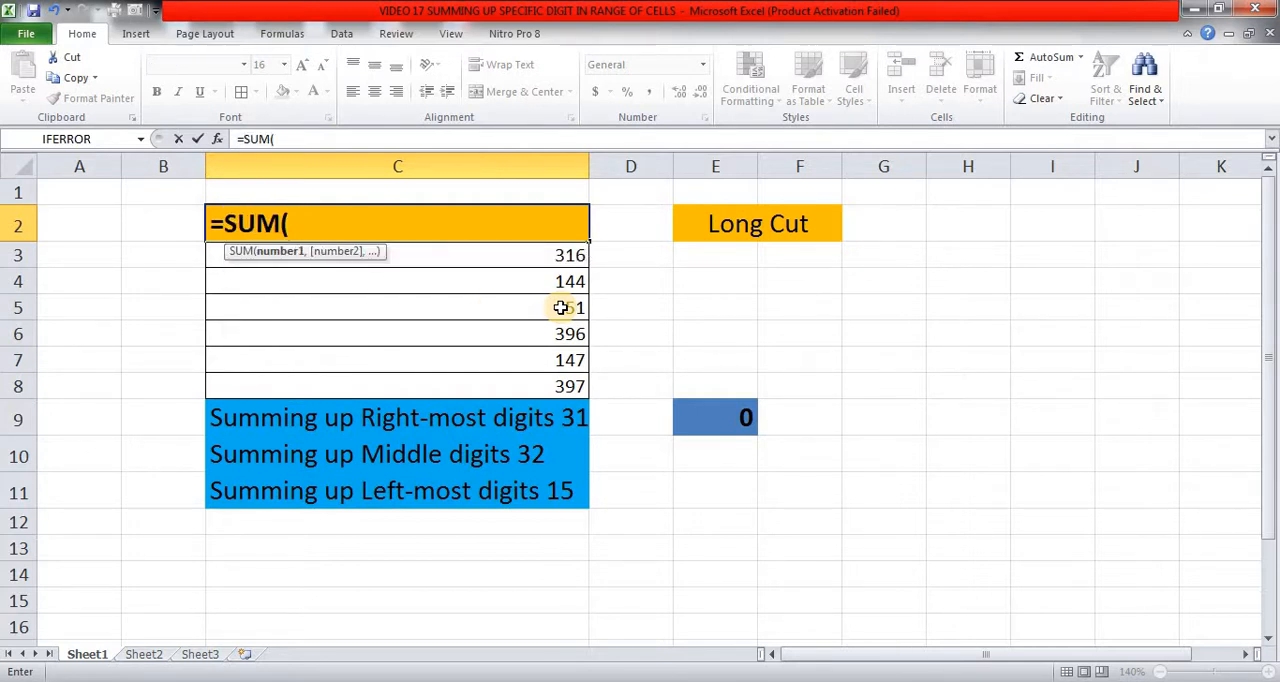
text(--mid)
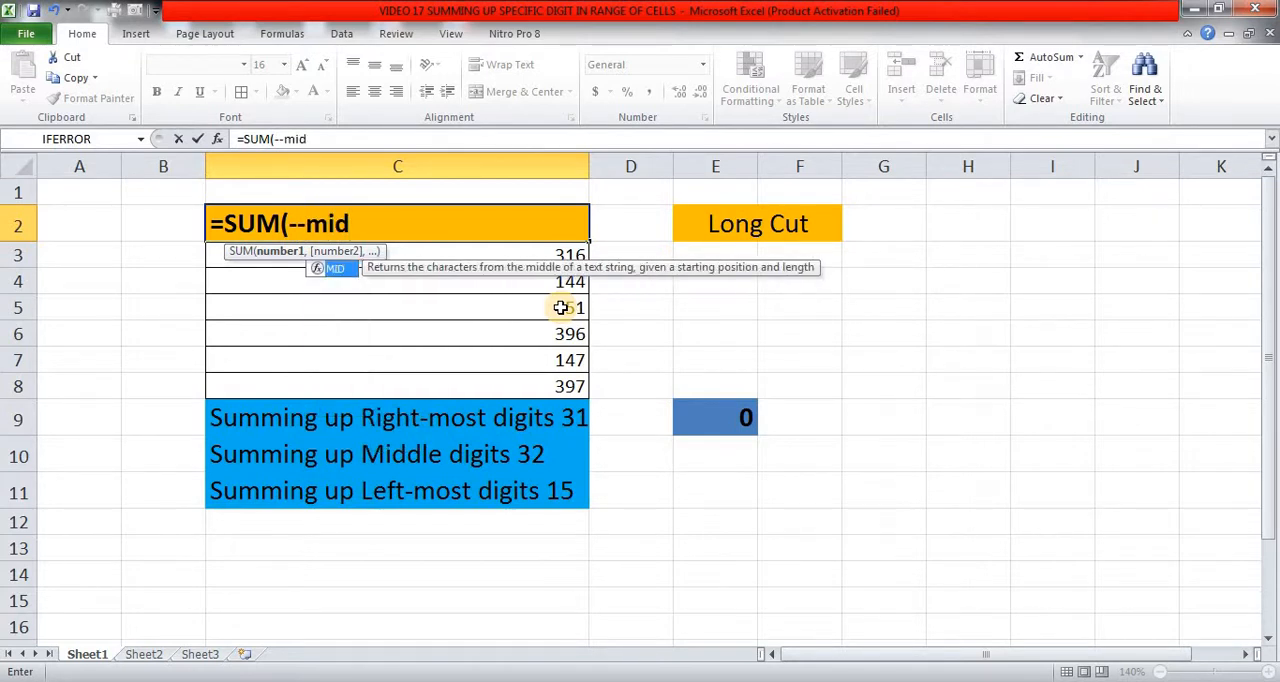
key(Tab)
Complete C2 as the array formula =SUM(--MID(C3:C8,2,1)) to sum the middle digits.
key(Down)
key(shift+Down)
key(shift+Down)
key(shift+Down)
key(shift+Down)
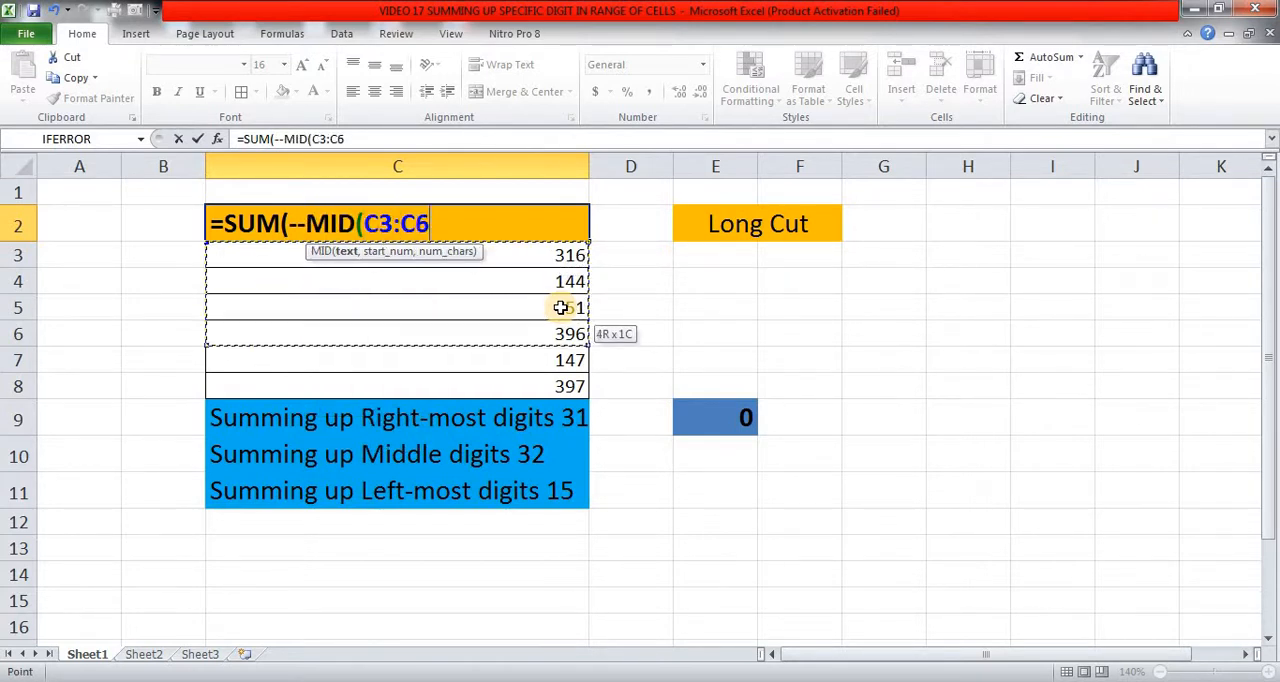
key(shift+Down)
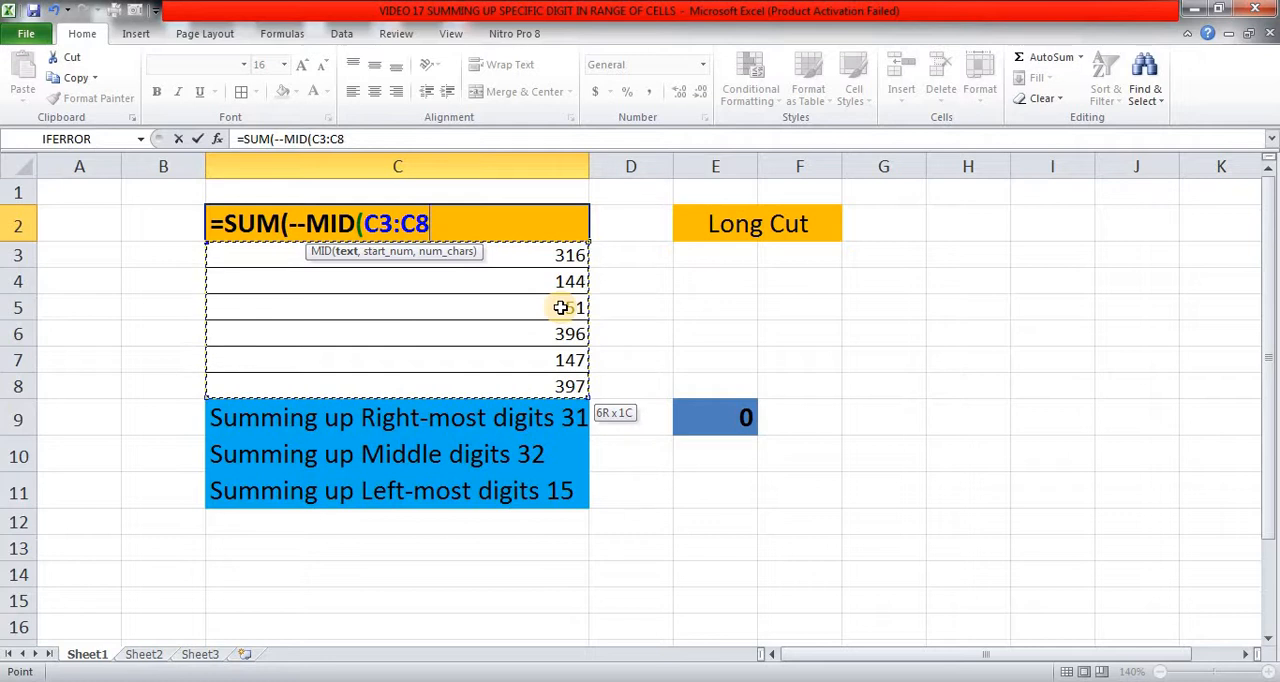
text(,2,1)
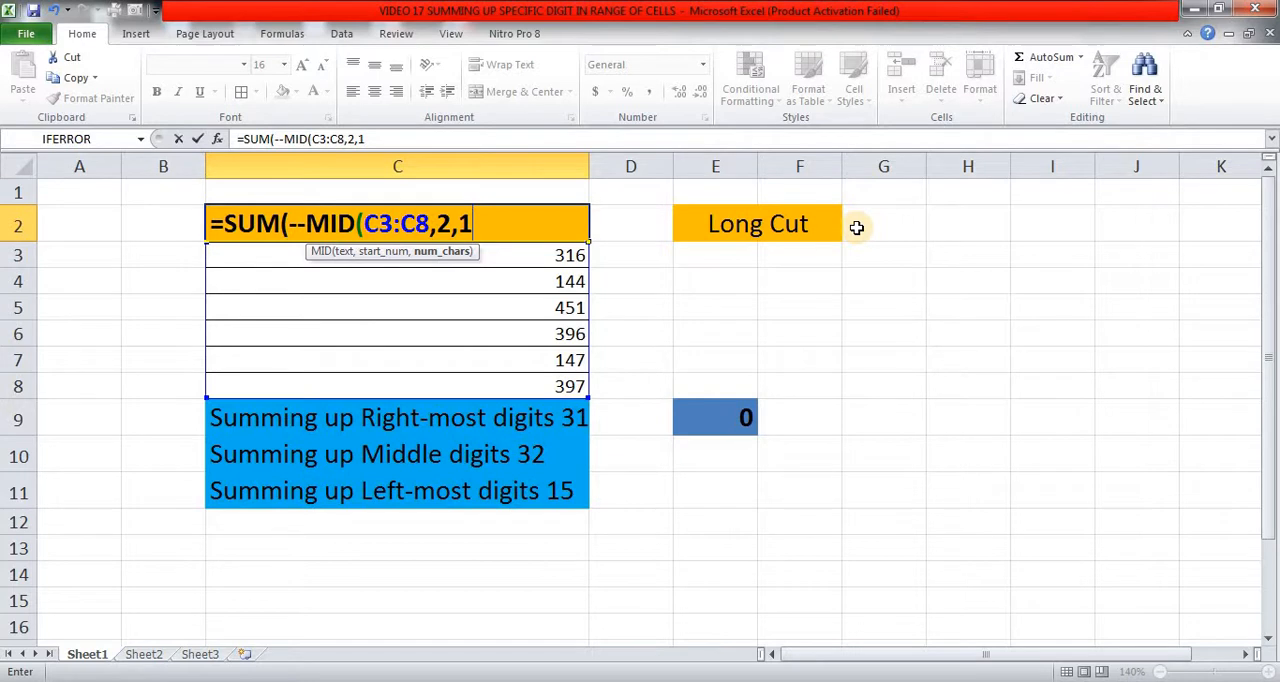
text())
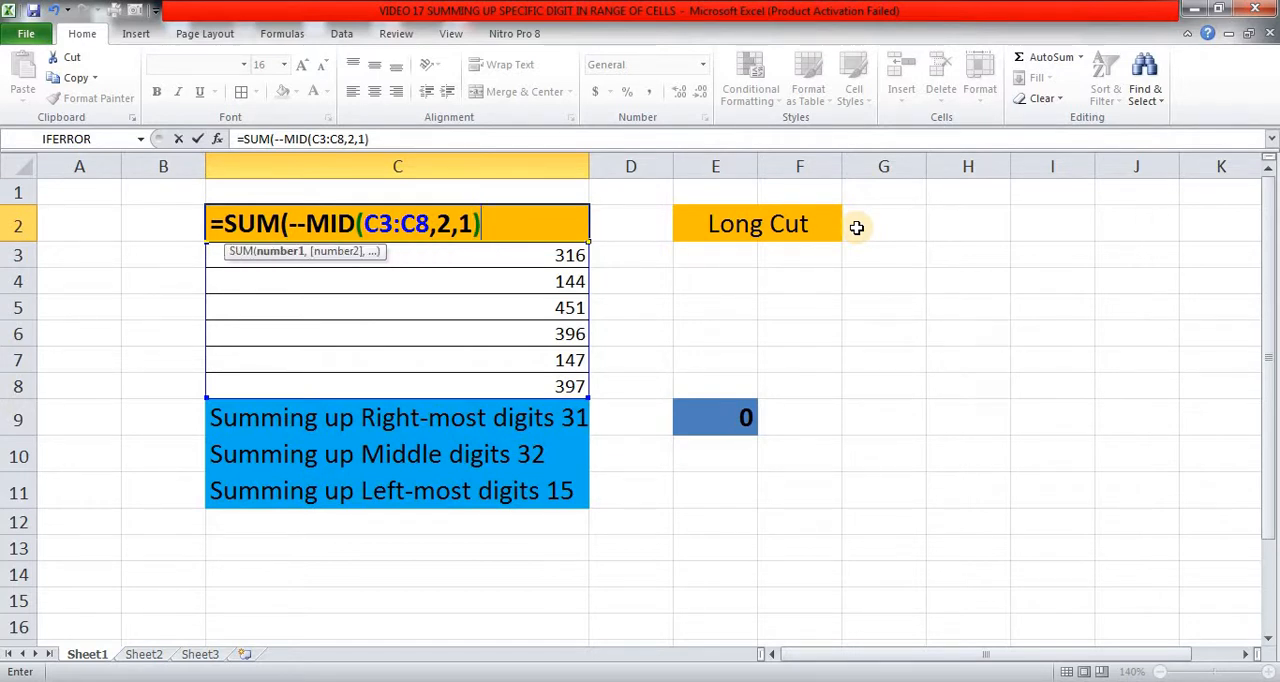
text())
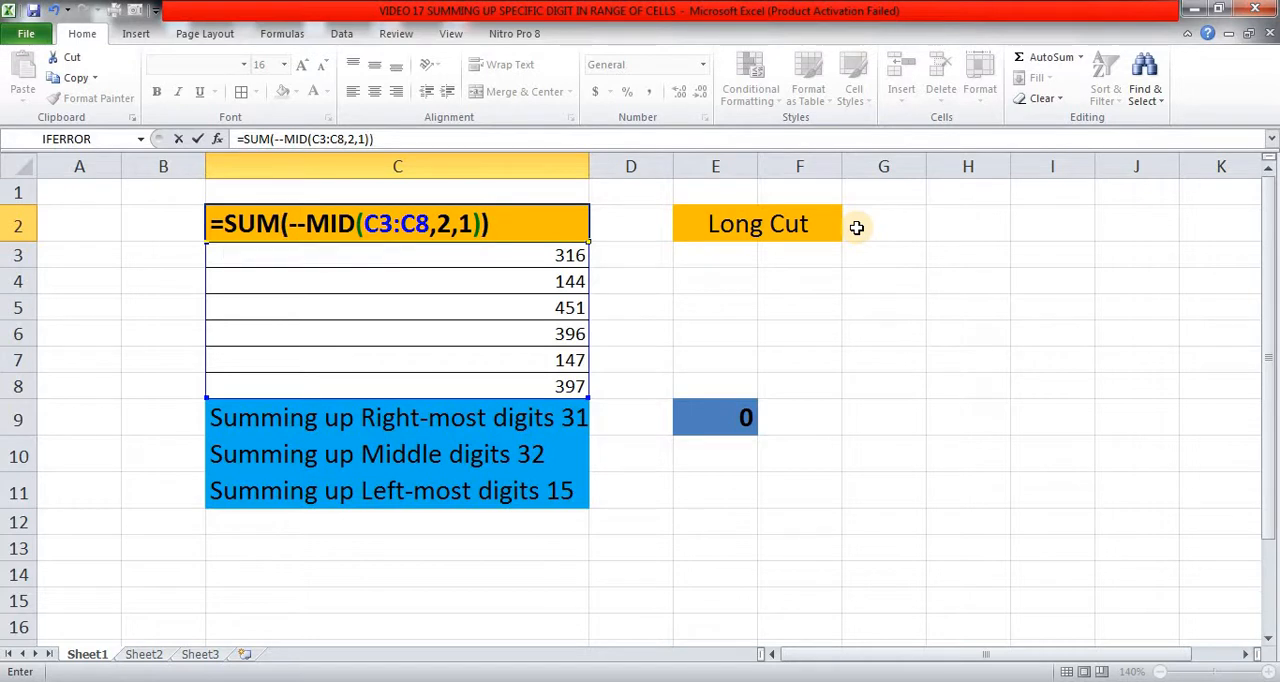
key(ctrl+shift+Return)
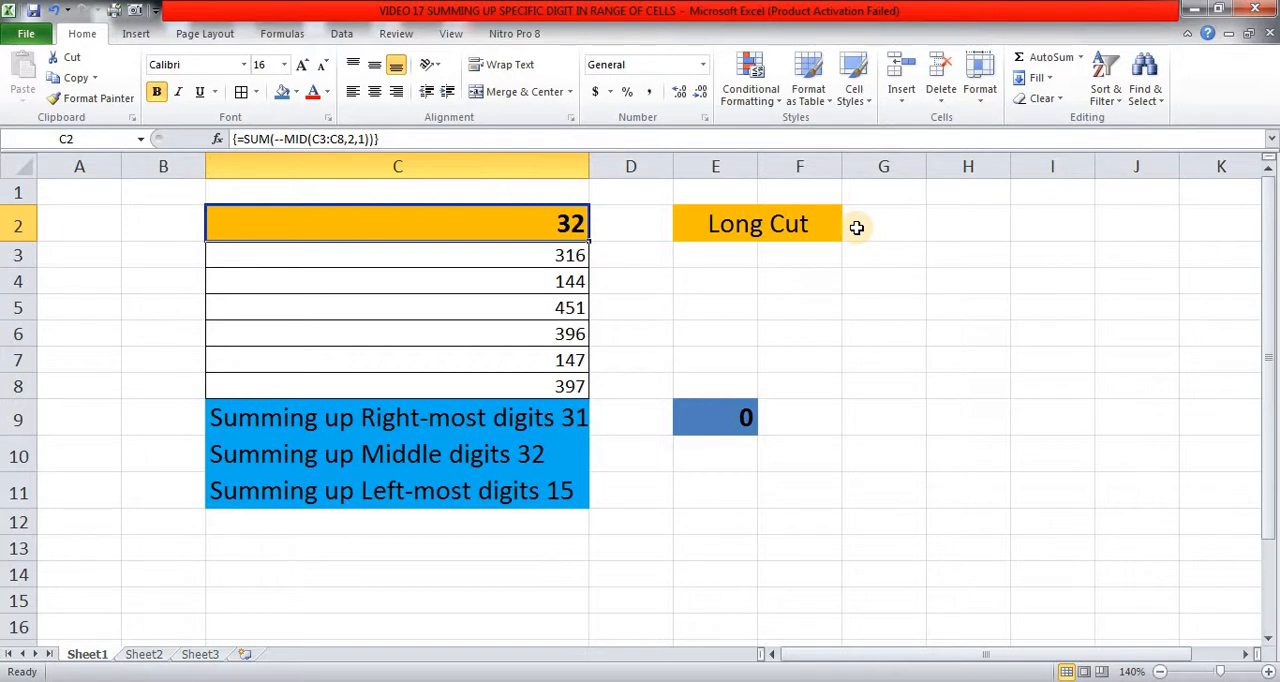
Replace the MID function in the C2 formula with LEFT, keeping its arguments.
key(F2)
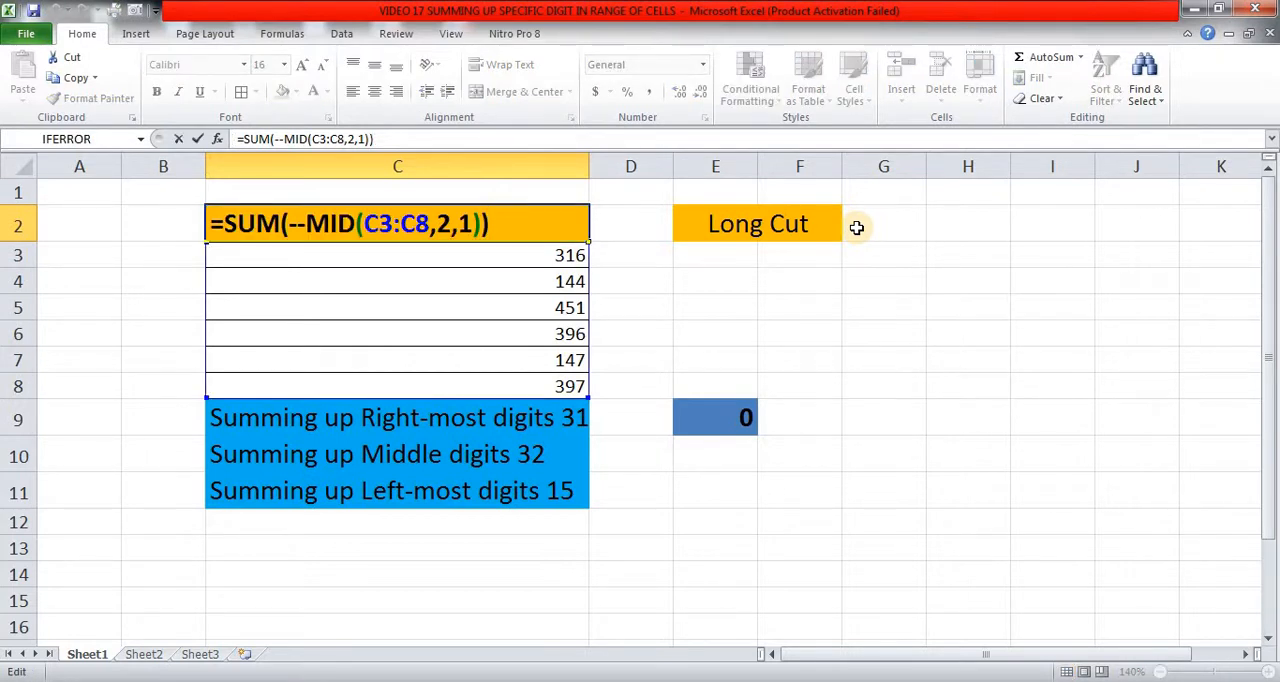
key(Left)
key(Left)
key(Left)
key(Left)
key(Left)
key(Left)
key(Left)
key(Left)
key(Left)
key(Left)
key(Left)
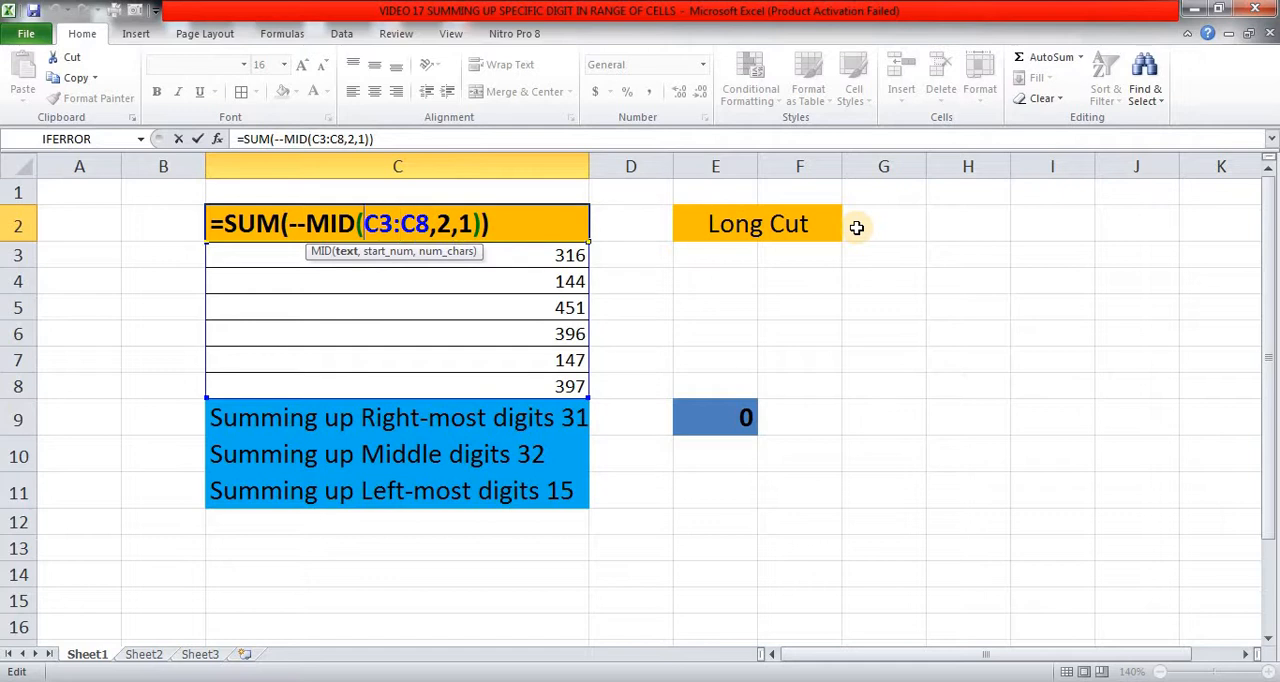
key(Left)
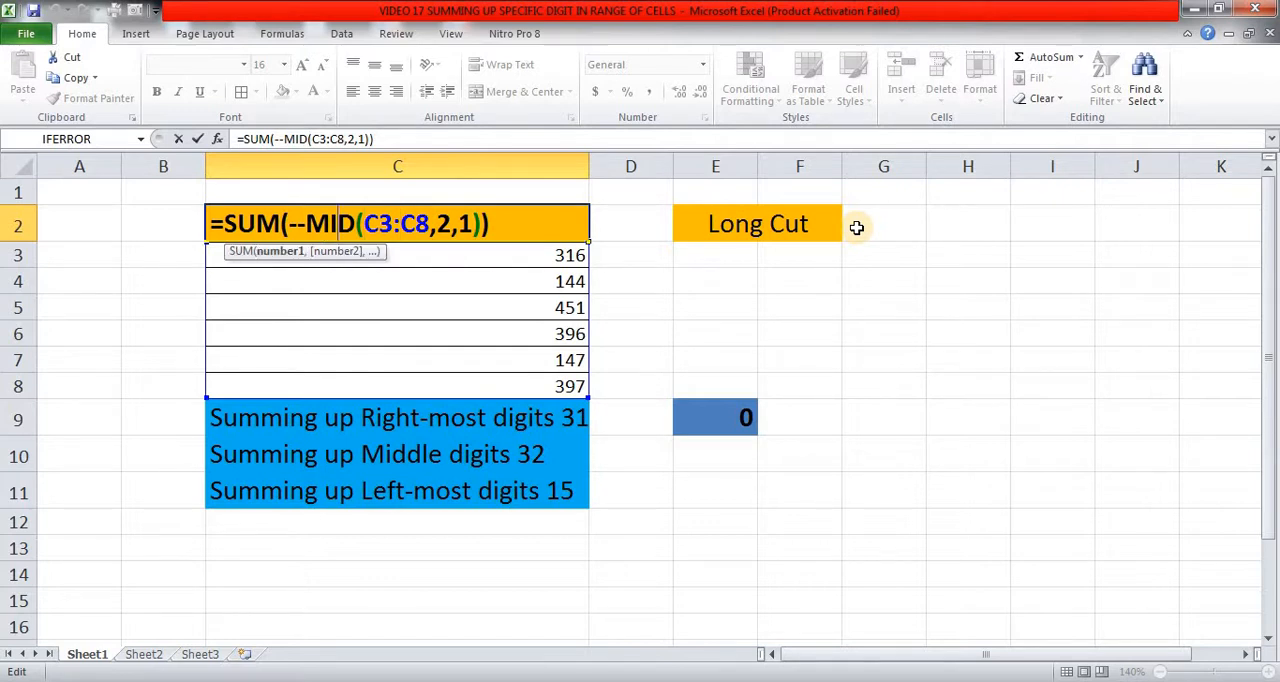
key(shift+Left)
key(shift+Left)
key(shift+Left)
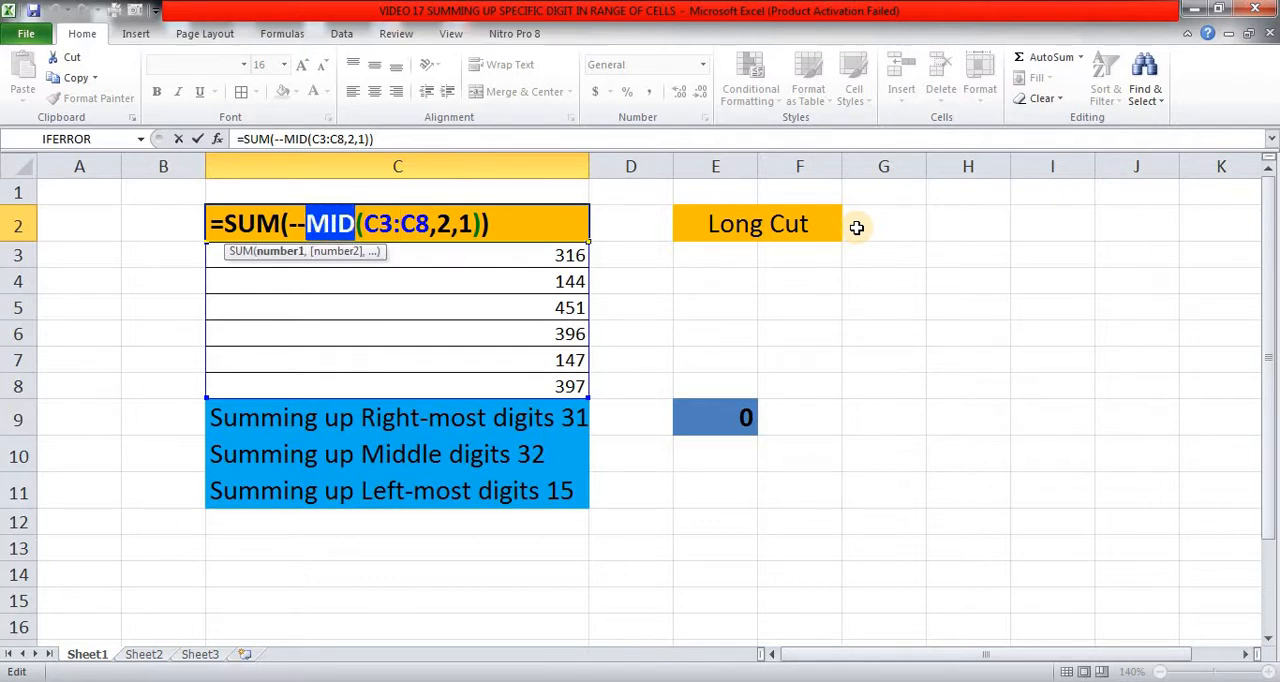
text(lef)
key(Tab)
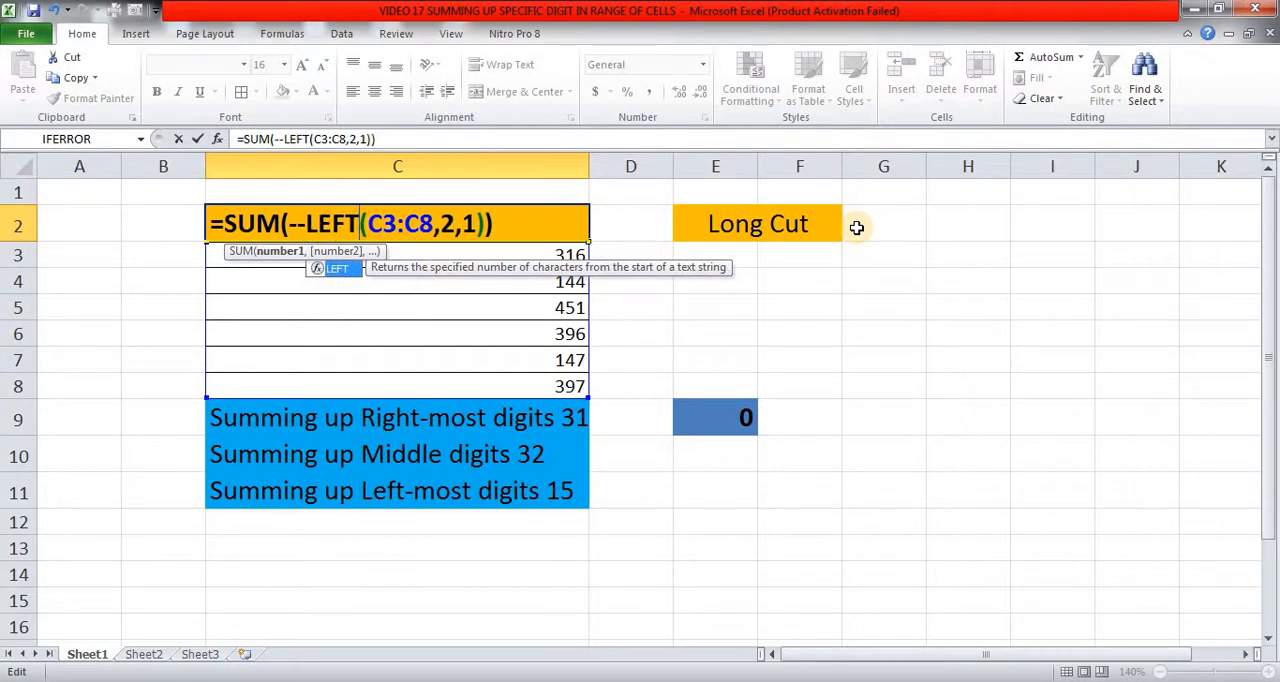
Remove the double negative before LEFT in the C2 formula.
key(Left)
key(Left)
key(Left)
key(Left)
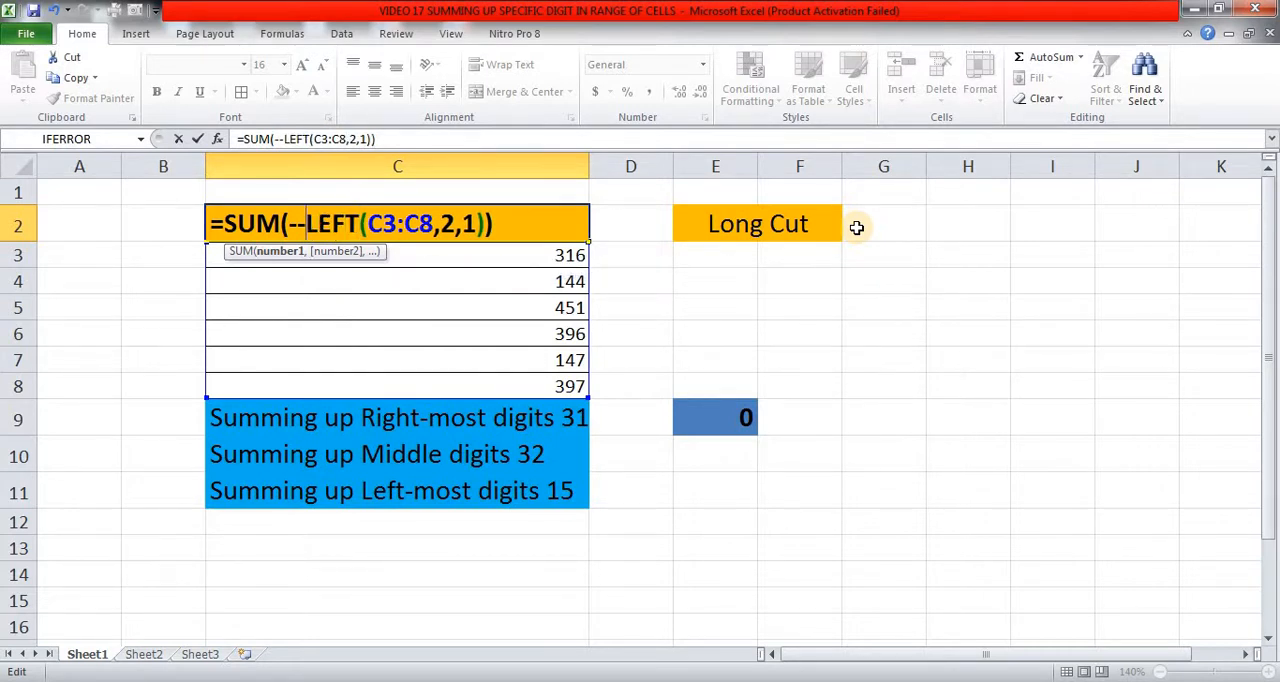
key(shift+Left)
key(shift+Left)
key(Delete)
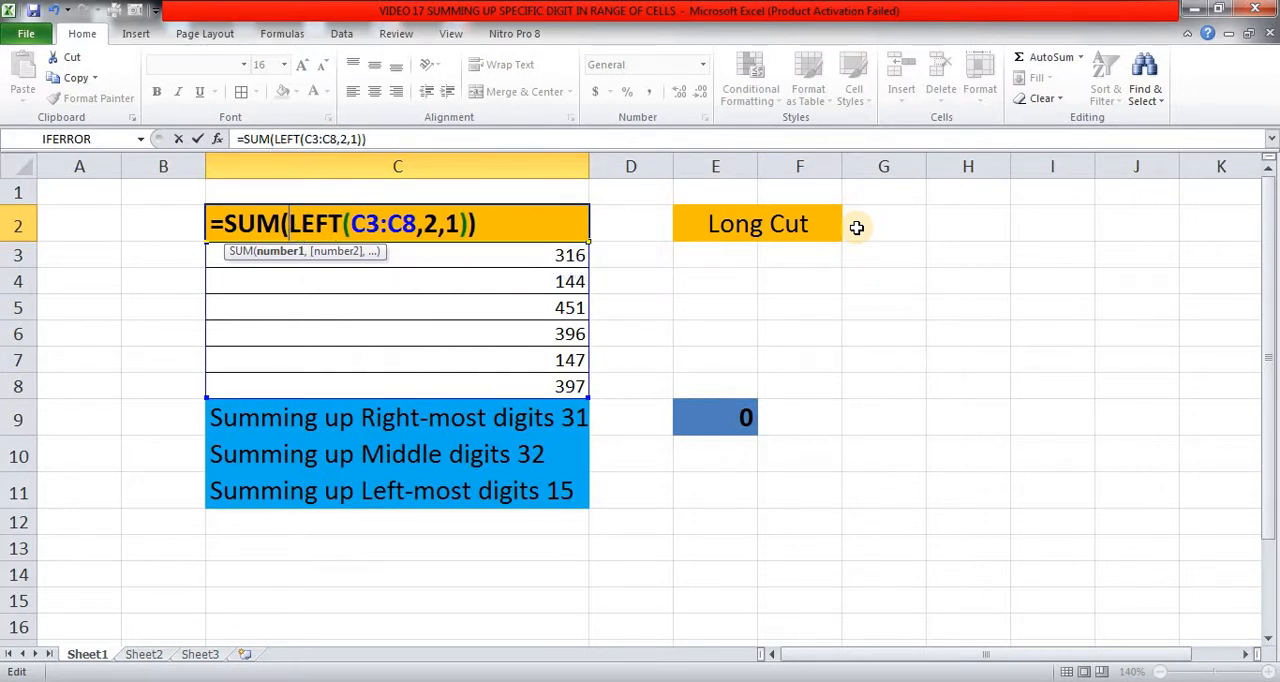
Add +0 after the LEFT function inside SUM and try to enter =SUM(LEFT(C3:C8,2,1)+0) in C2.
key(Right)
key(Right)
key(Right)
key(Right)
key(Right)
key(Right)
key(Right)
key(Right)
key(Right)
key(Right)
key(Right)
key(Right)
key(Right)
key(Right)
key(Right)
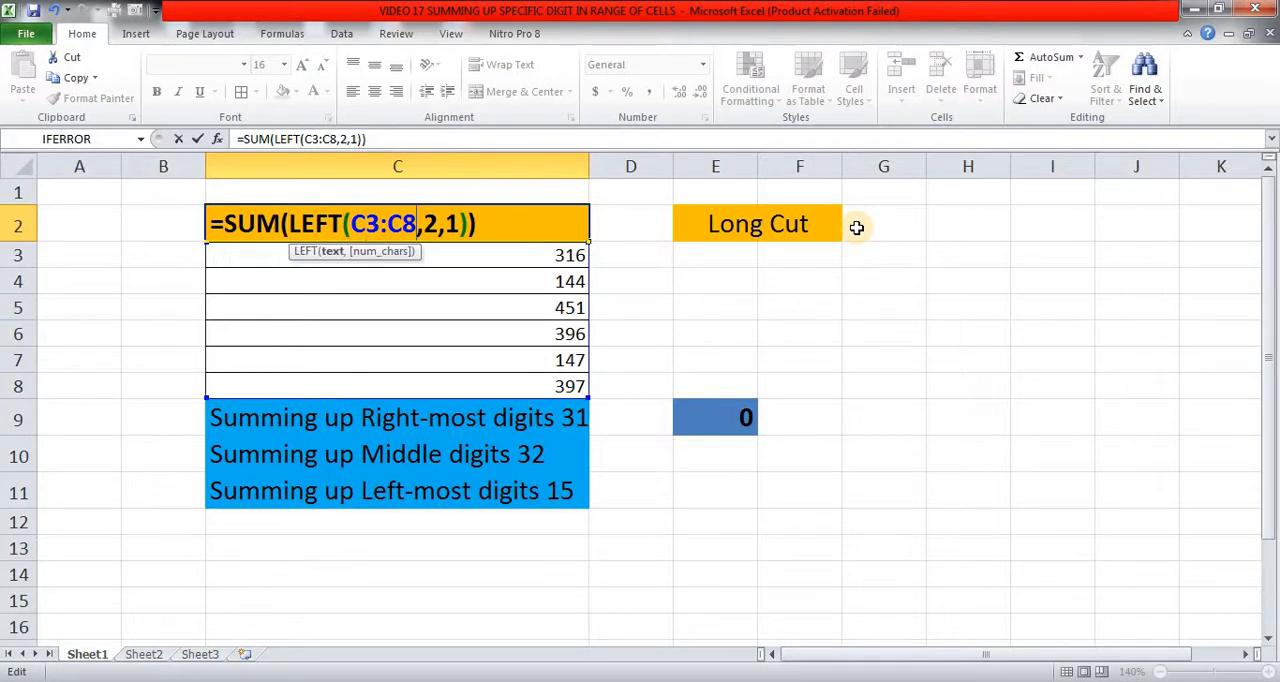
key(Right)
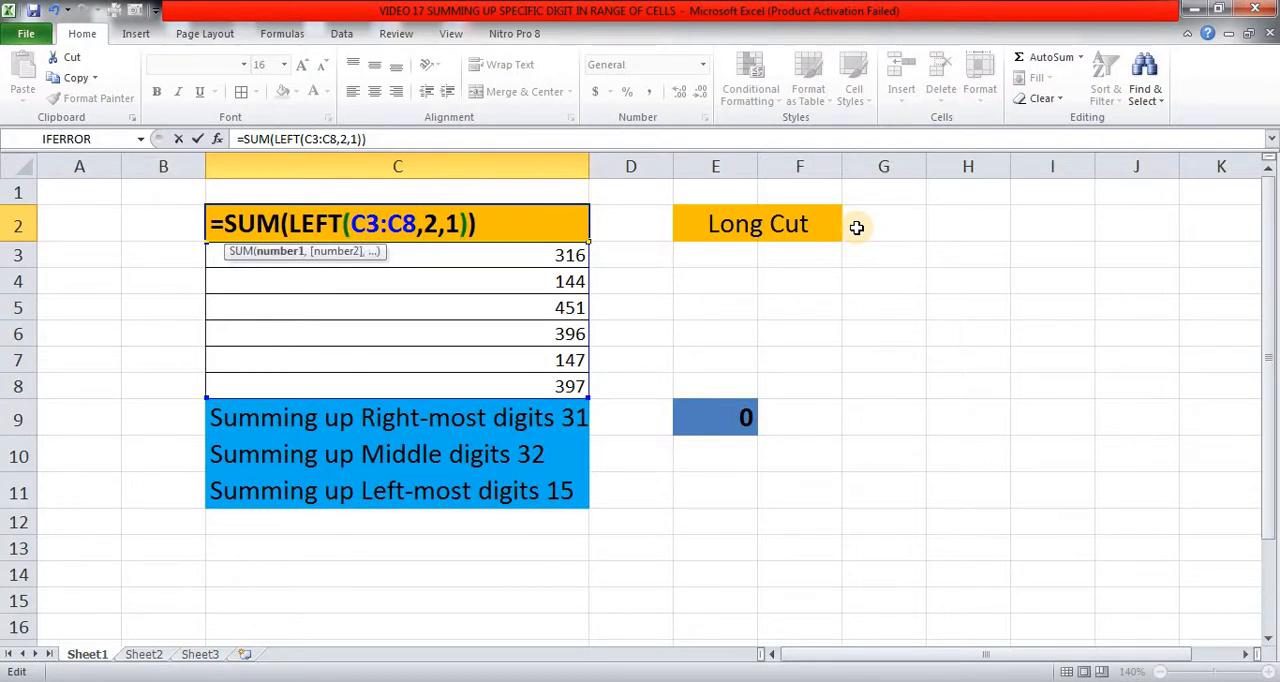
text(+0)
key(Return)
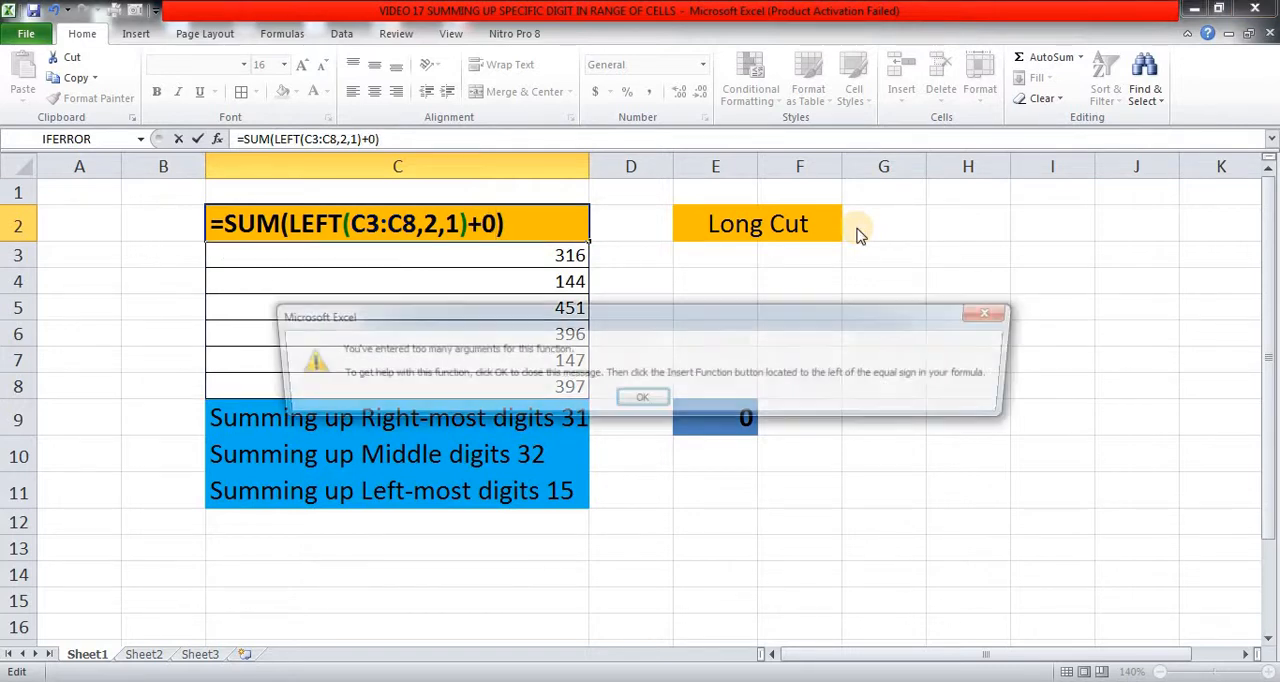
Reduce the LEFT arguments after the range to 1, entering =SUM(LEFT(C3:C8,1)+0) in C2 as an array formula.
key(Return)
key(Right)
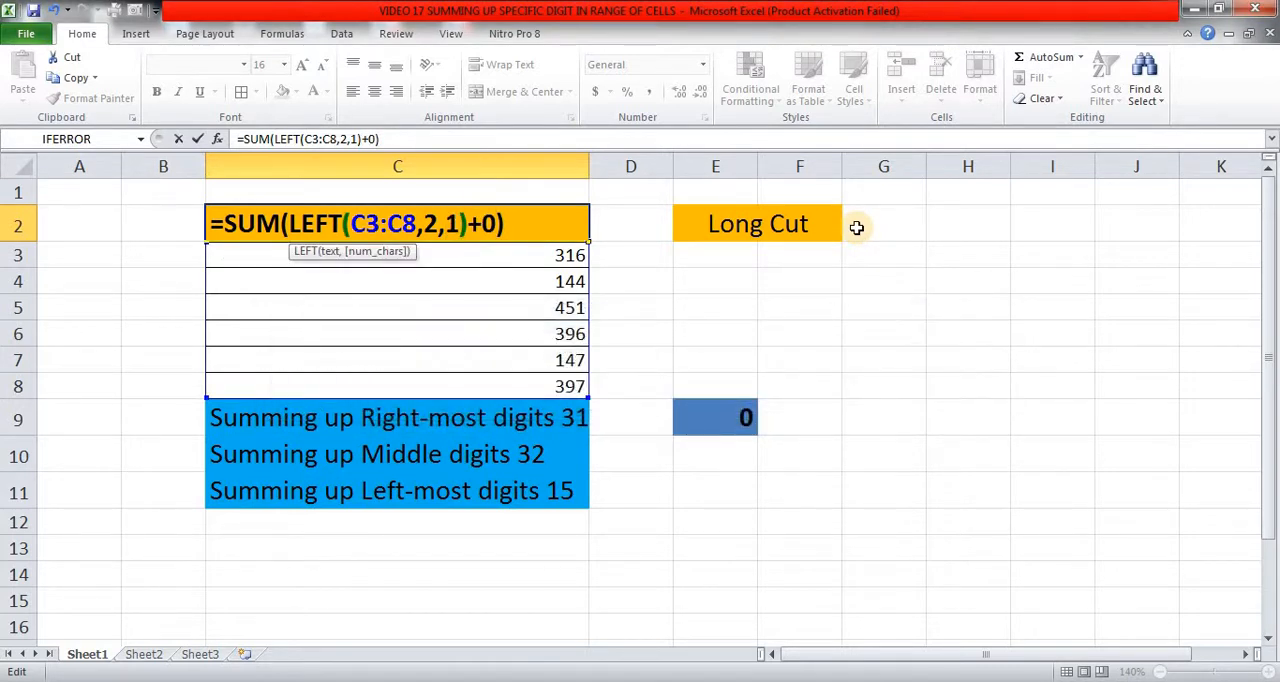
key(shift+Left)
key(shift+Left)
key(shift+Left)
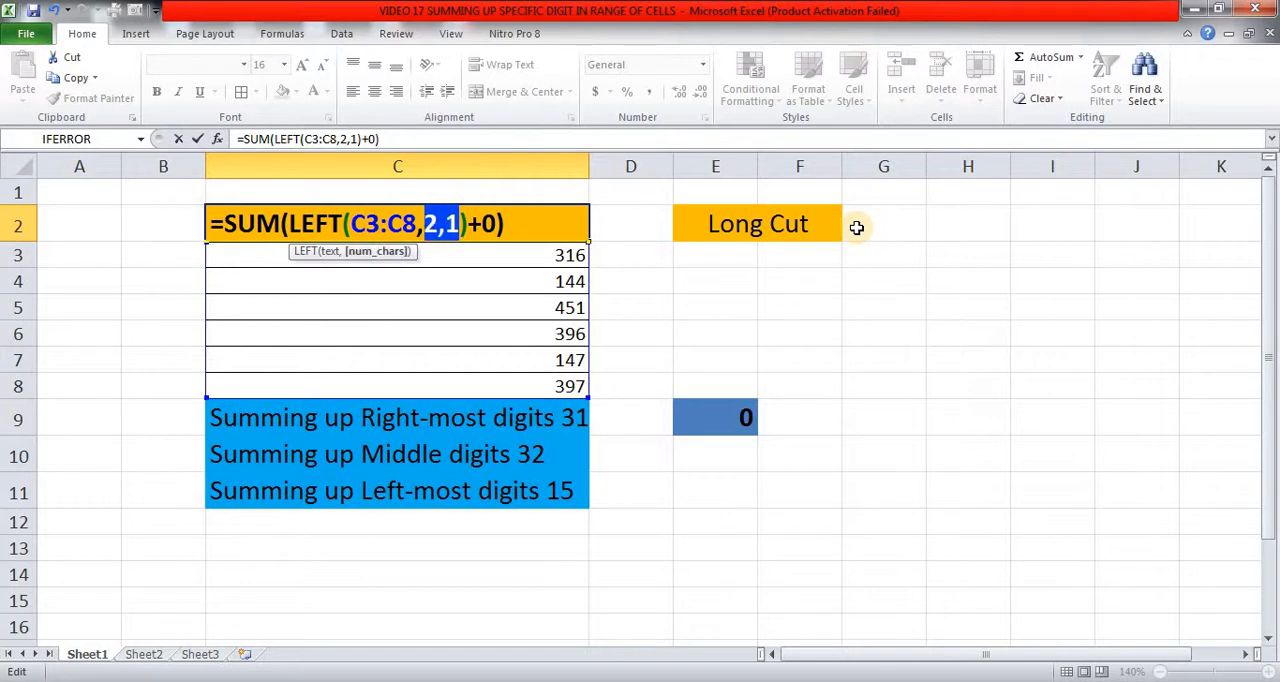
text(1)
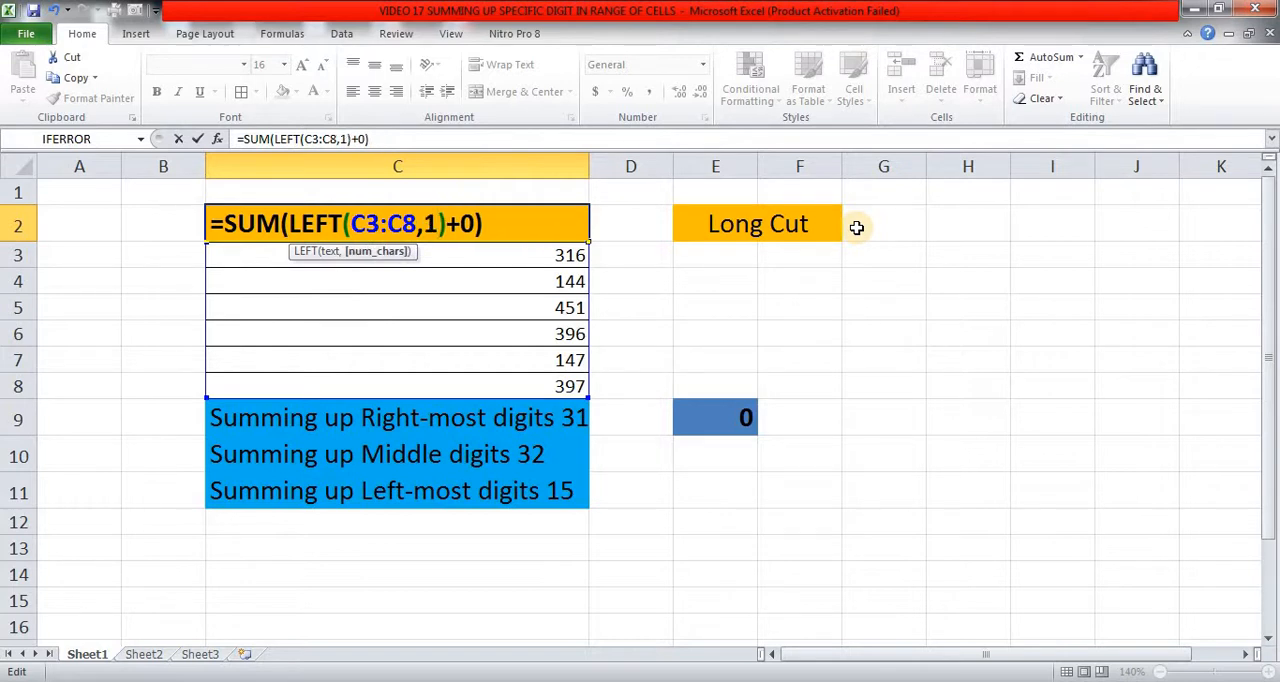
key(ctrl+shift+Return)
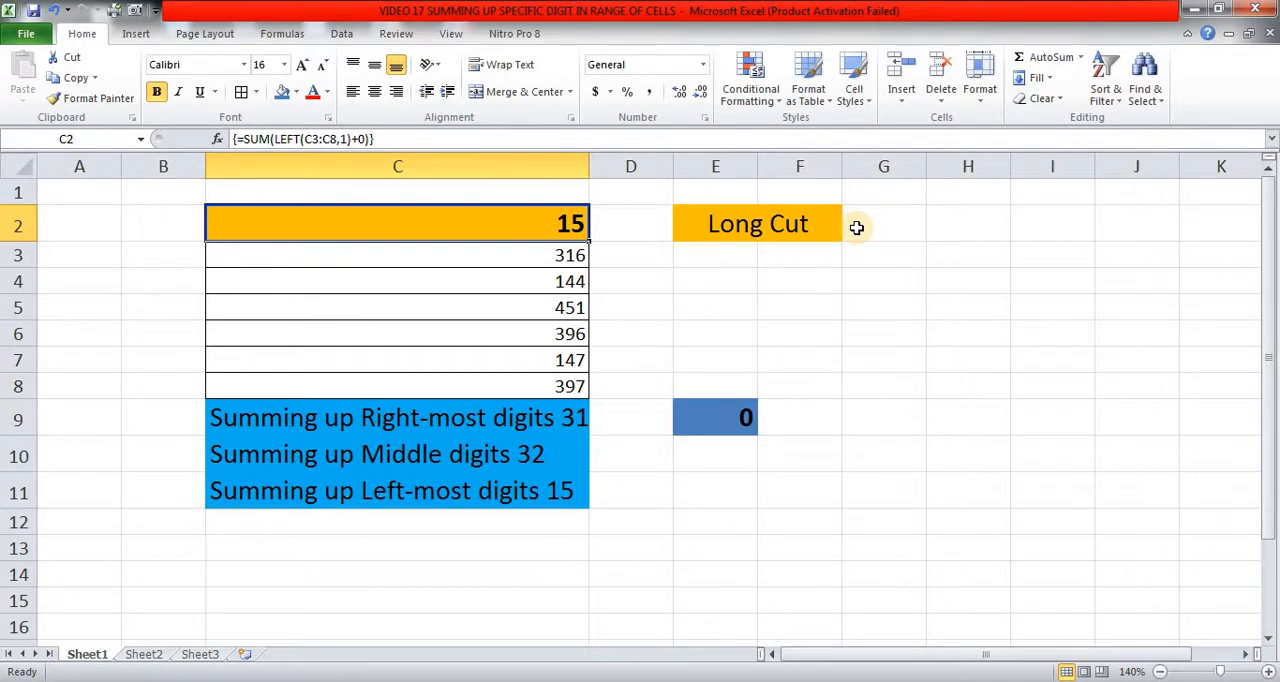
Delete the +0 after the LEFT function in the C2 formula.
key(F2)
key(Left)
key(shift+Left)
key(shift+Left)
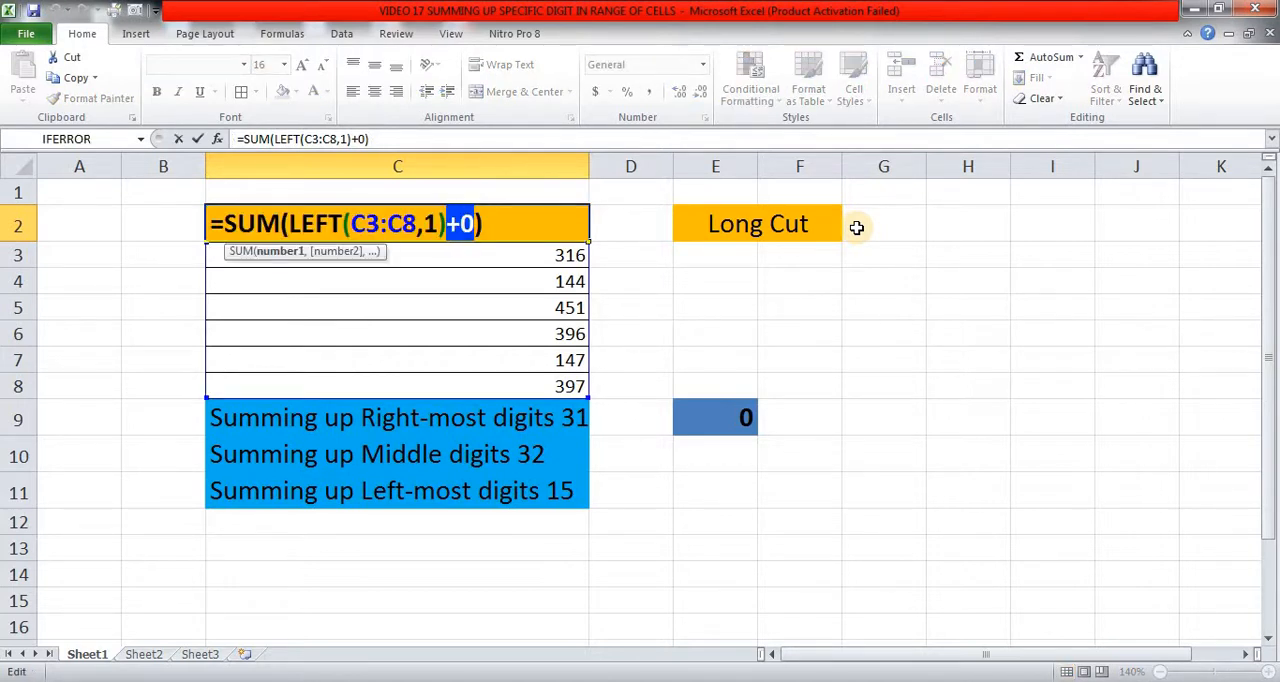
key(BackSpace)
Insert a double negative before LEFT in C2, entering =SUM(--LEFT(C3:C8,1)) as an array formula.
key(Left)
key(Left)
key(Left)
key(Left)
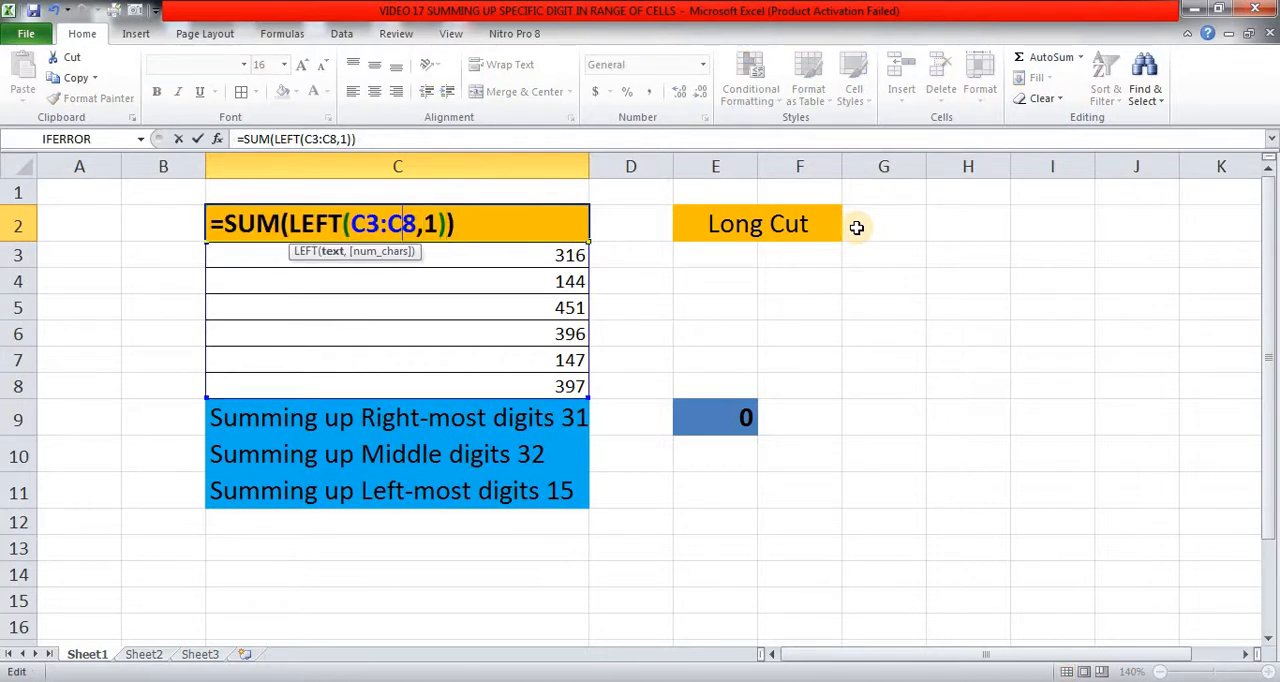
key(Left)
key(Left)
key(Left)
key(Left)
key(Left)
key(Left)
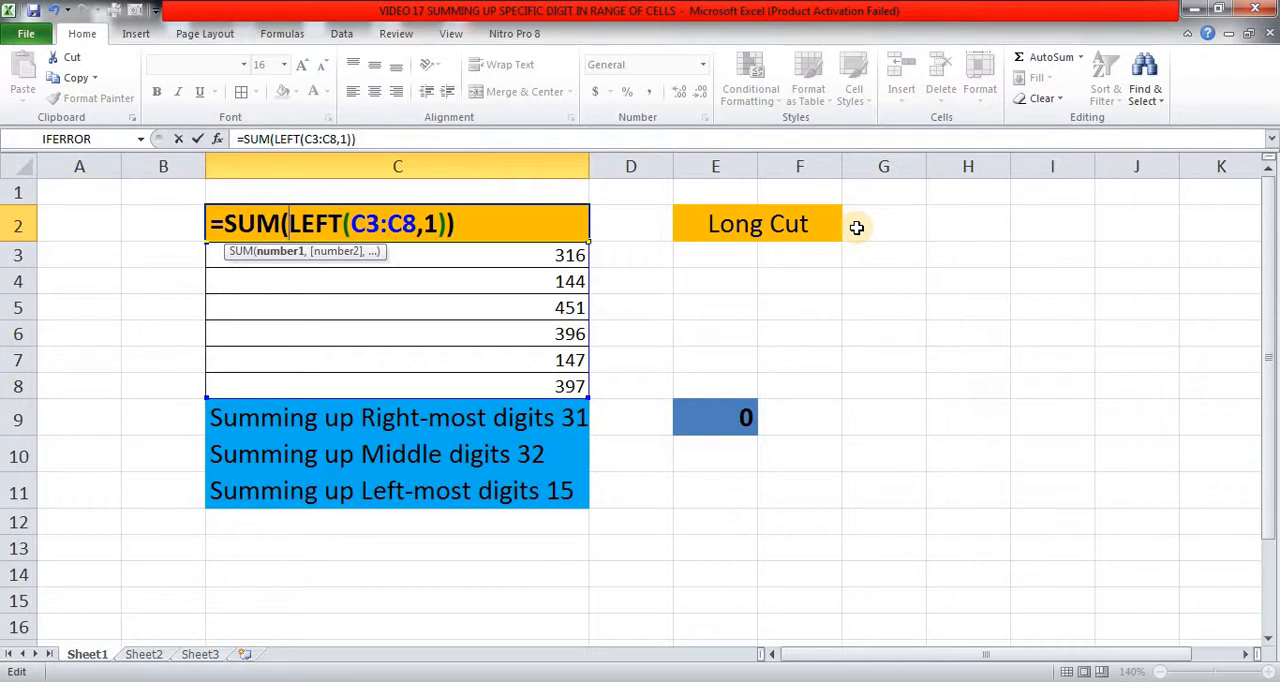
text(--)
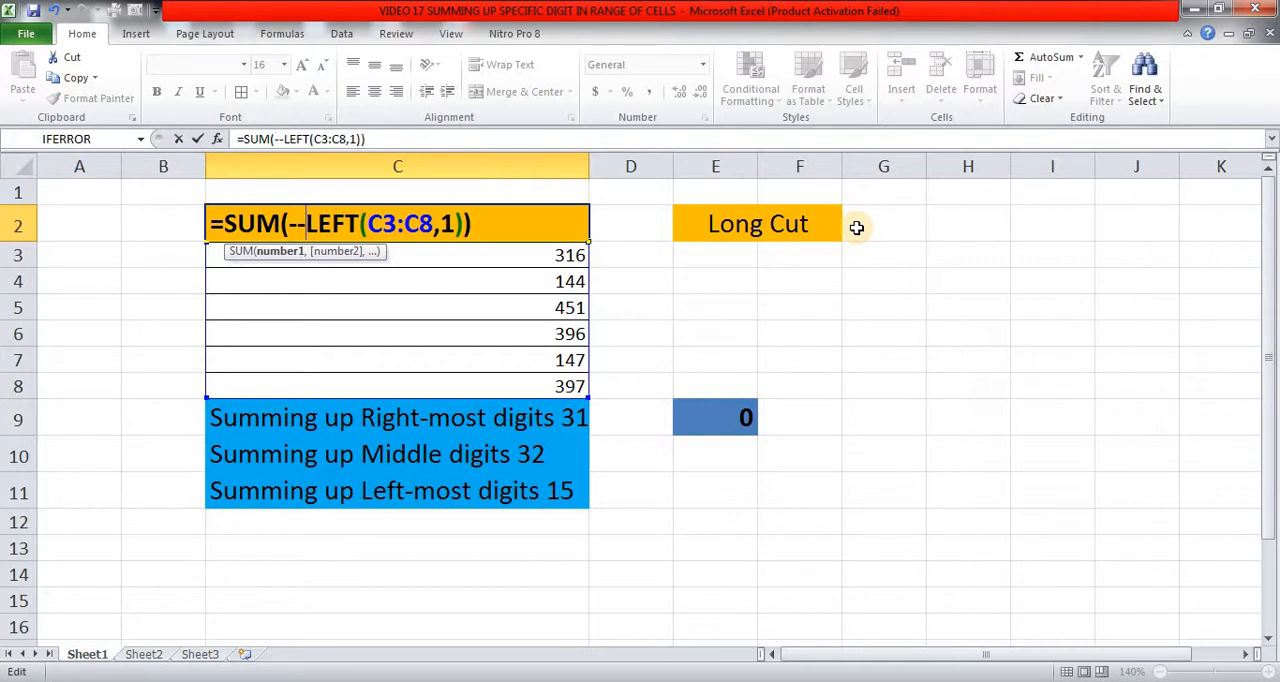
key(ctrl+shift+Return)
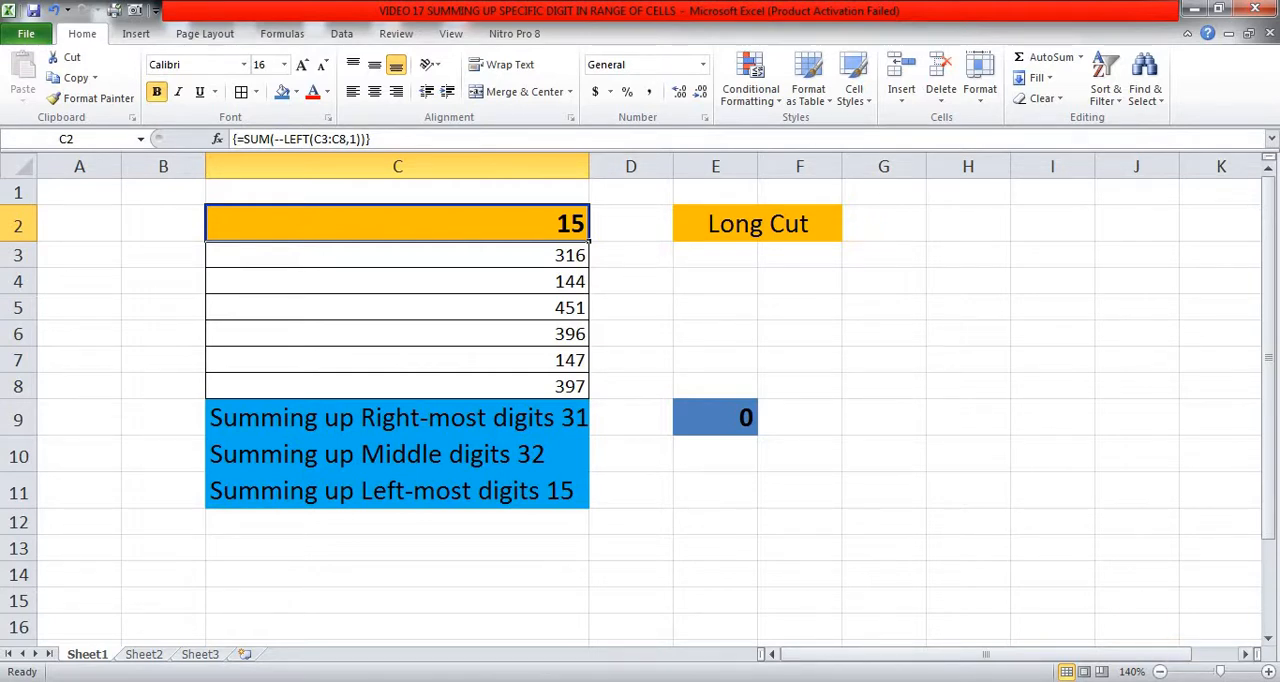
click(1108, 681)
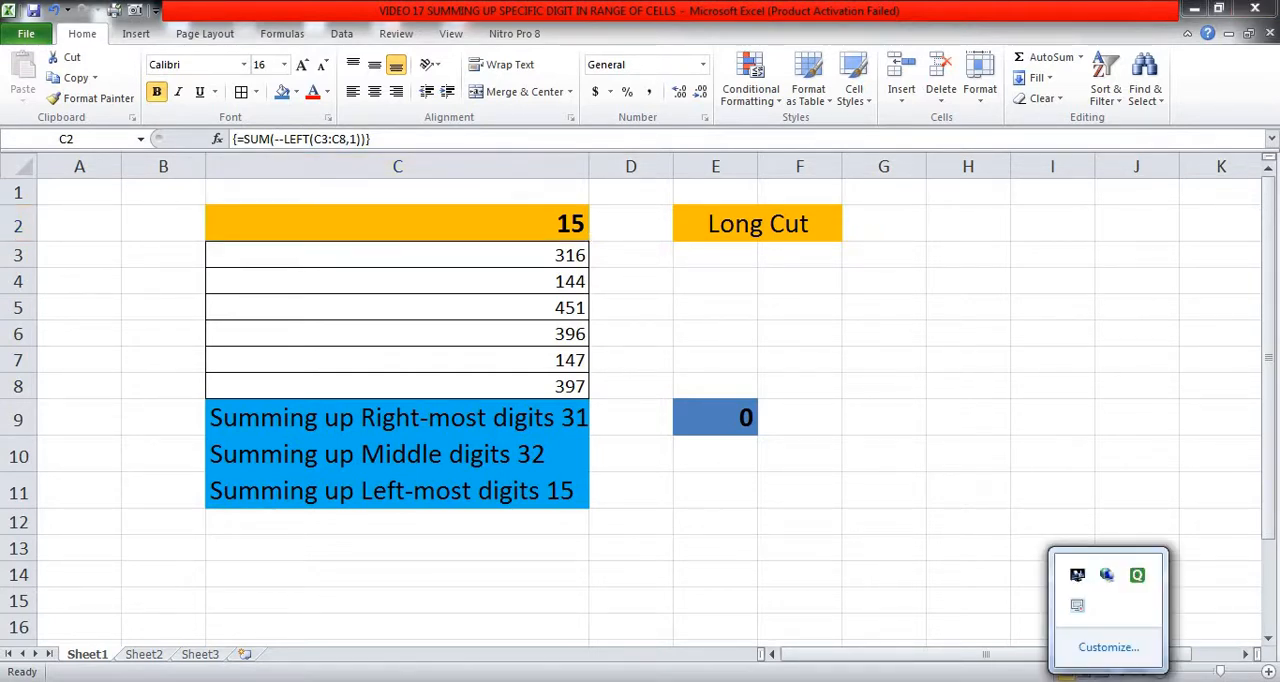